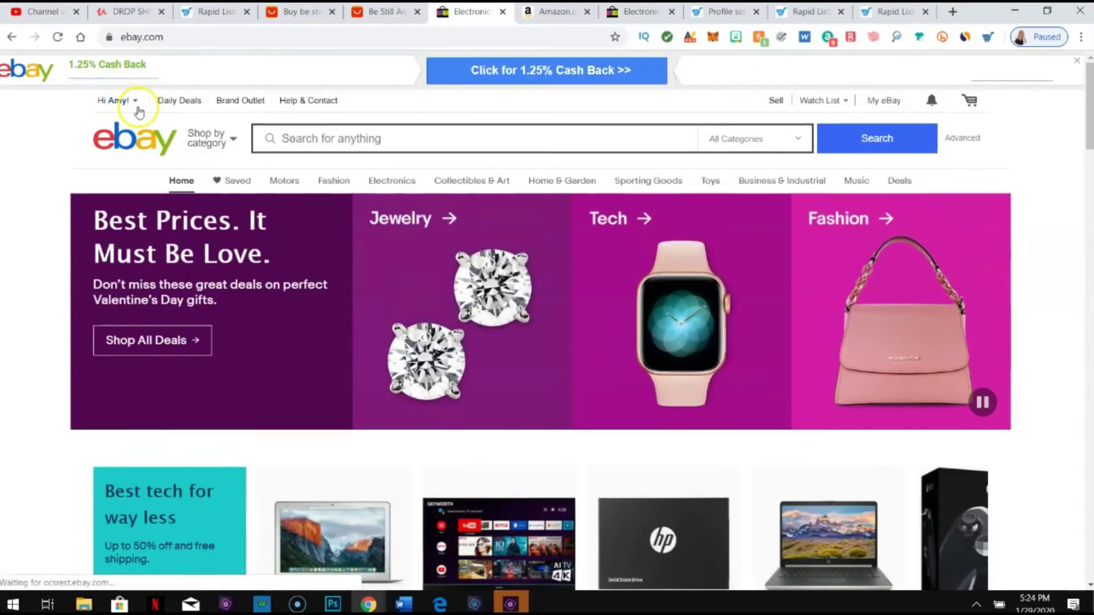
Open the Seller Dashboard from the eBay account settings and start selling an item
{"action": "mouse_move", "coordinate": [122, 101]}
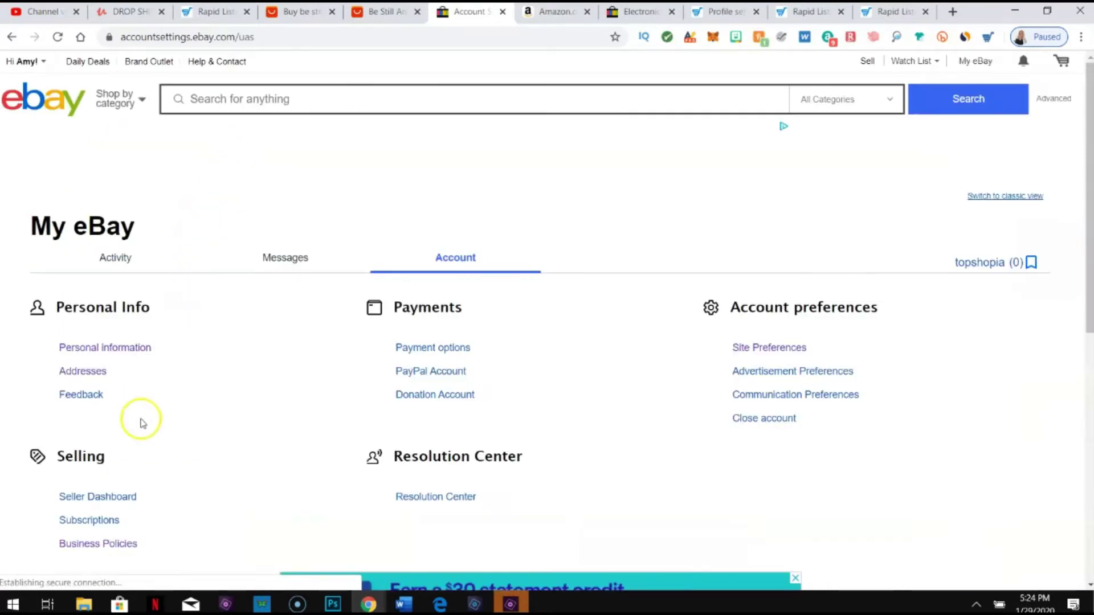
{"action": "left_click", "coordinate": [98, 498]}
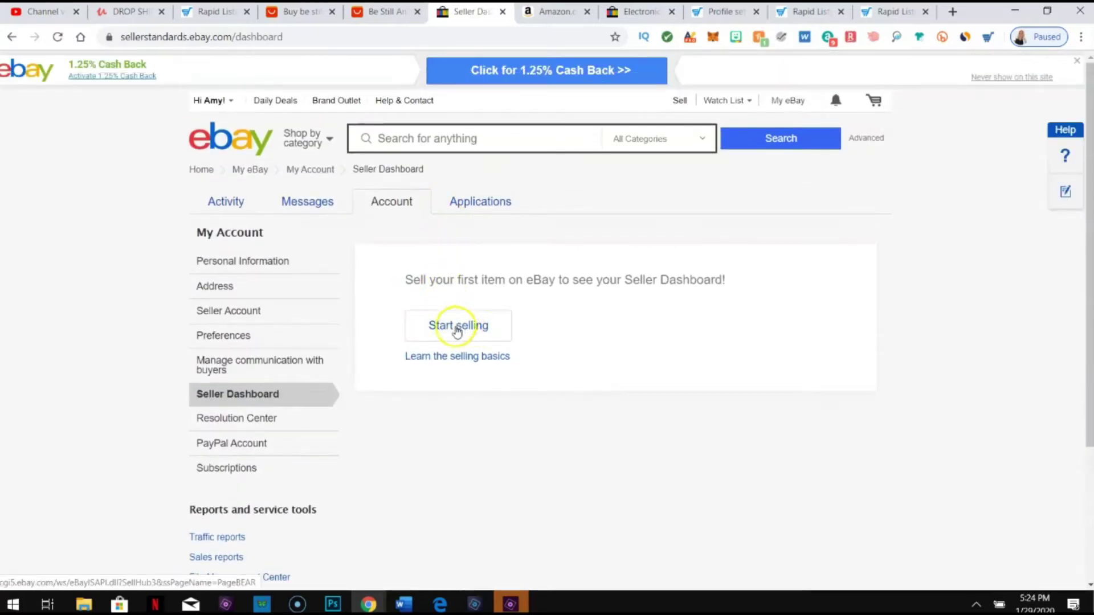
{"action": "left_click", "coordinate": [479, 327]}
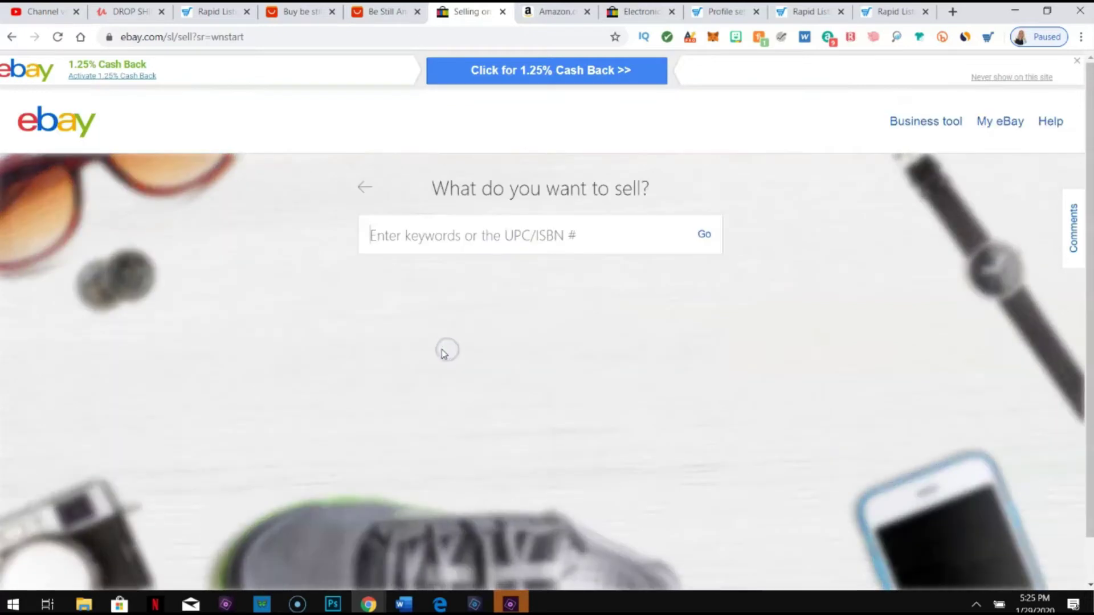
Search for "be still tshirt" and start a listing from the matching Be Still T-Shirt with condition New without tags
{"action": "type", "text": "be still"}
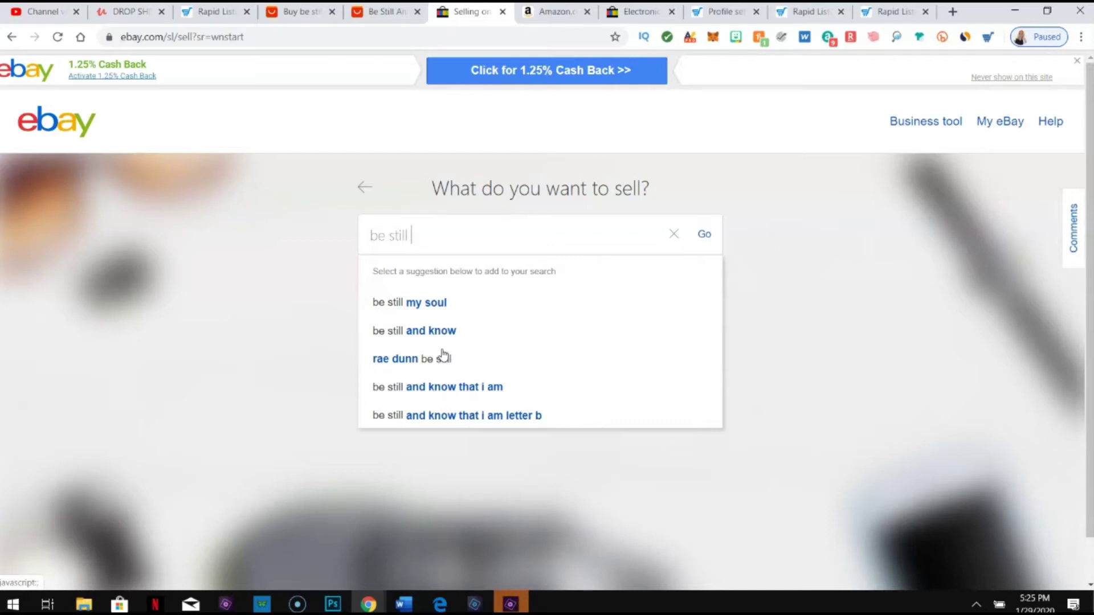
{"action": "type", "text": " tshirt"}
{"action": "key", "text": "Return"}
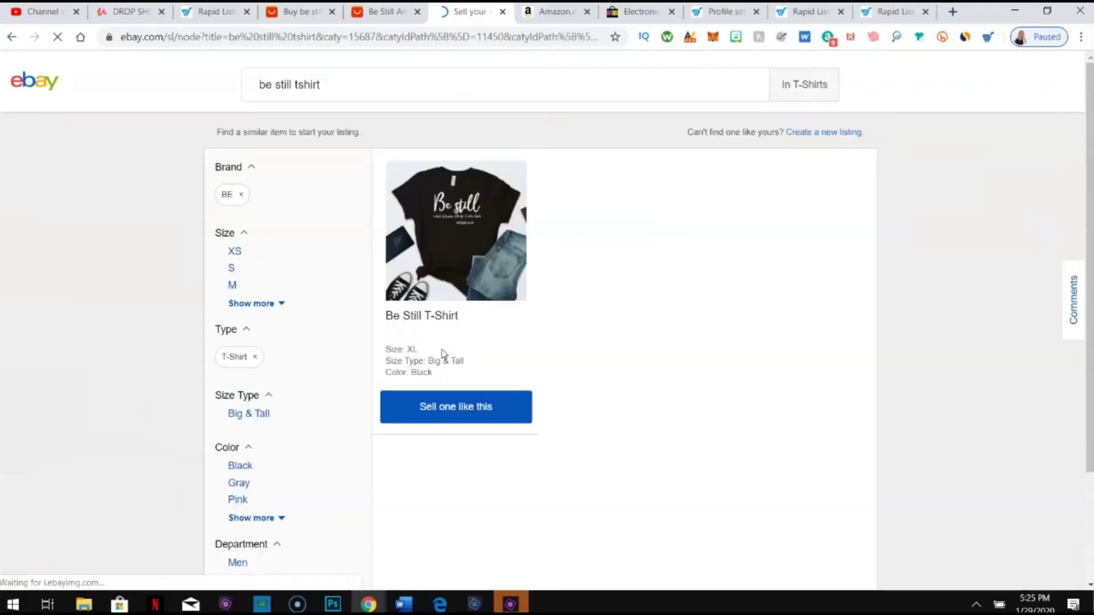
{"action": "left_click", "coordinate": [456, 450]}
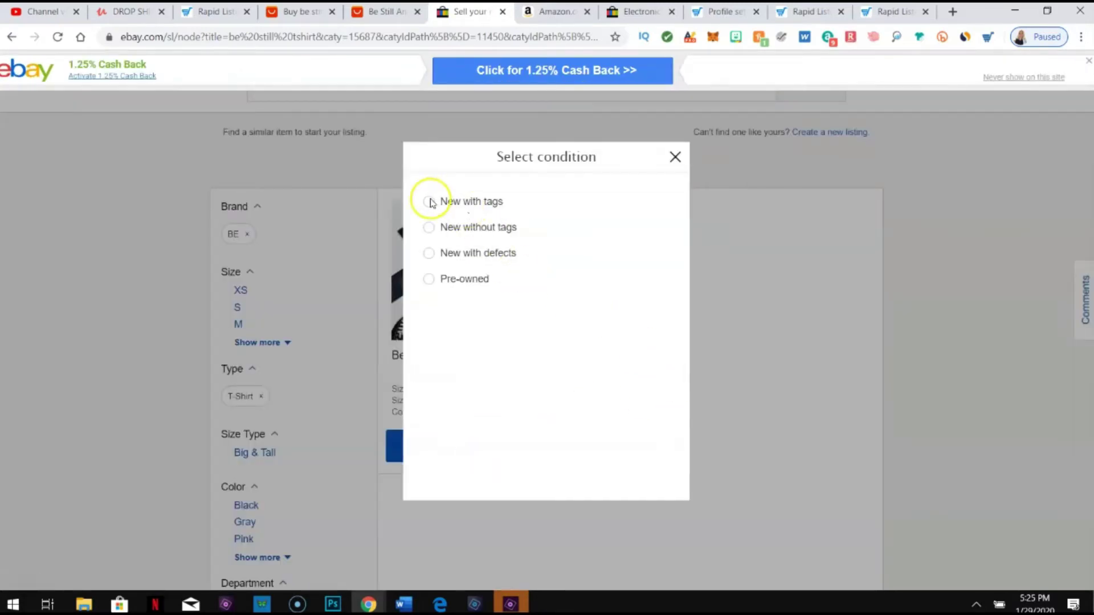
{"action": "left_click", "coordinate": [429, 227]}
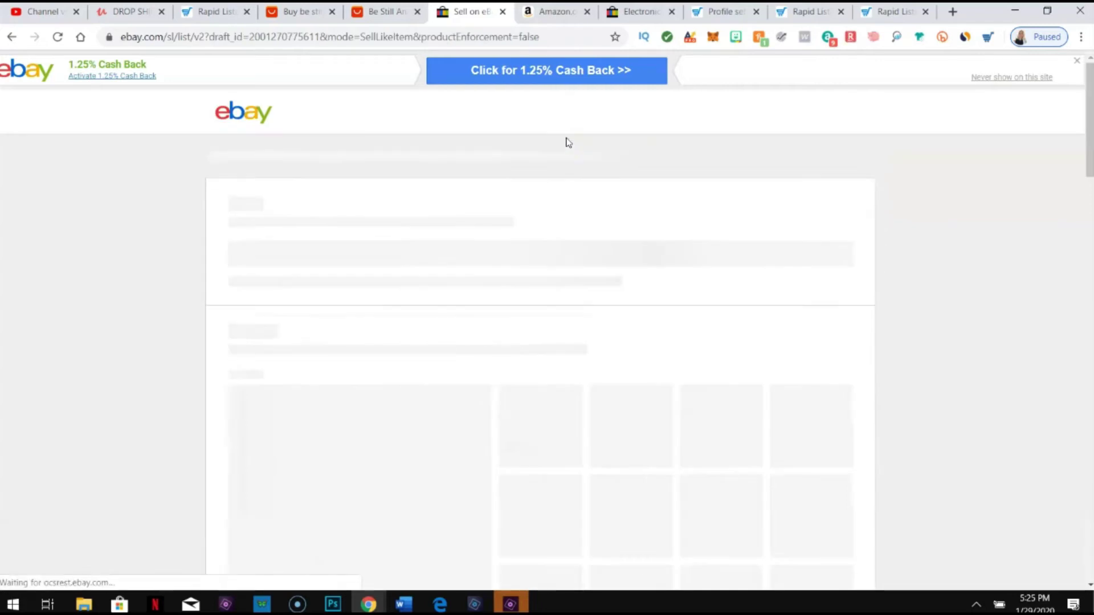
Extend the listing title to "Be Still T-Shirt Christian for Women - black Bible Verse"
{"action": "left_click", "coordinate": [423, 262]}
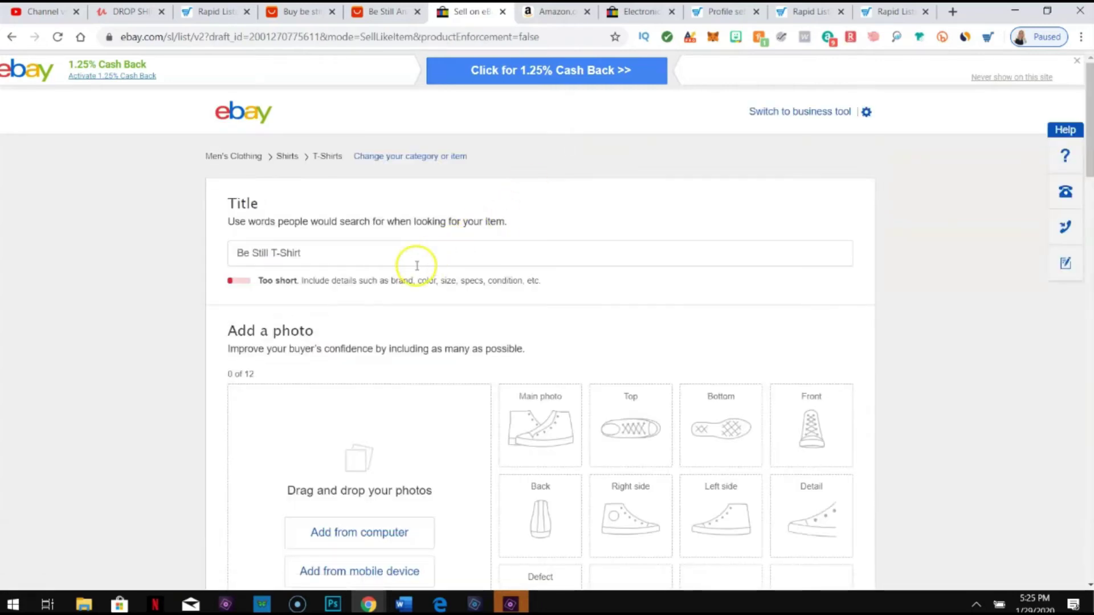
{"action": "left_click", "coordinate": [368, 256]}
{"action": "type", "text": "Christian"}
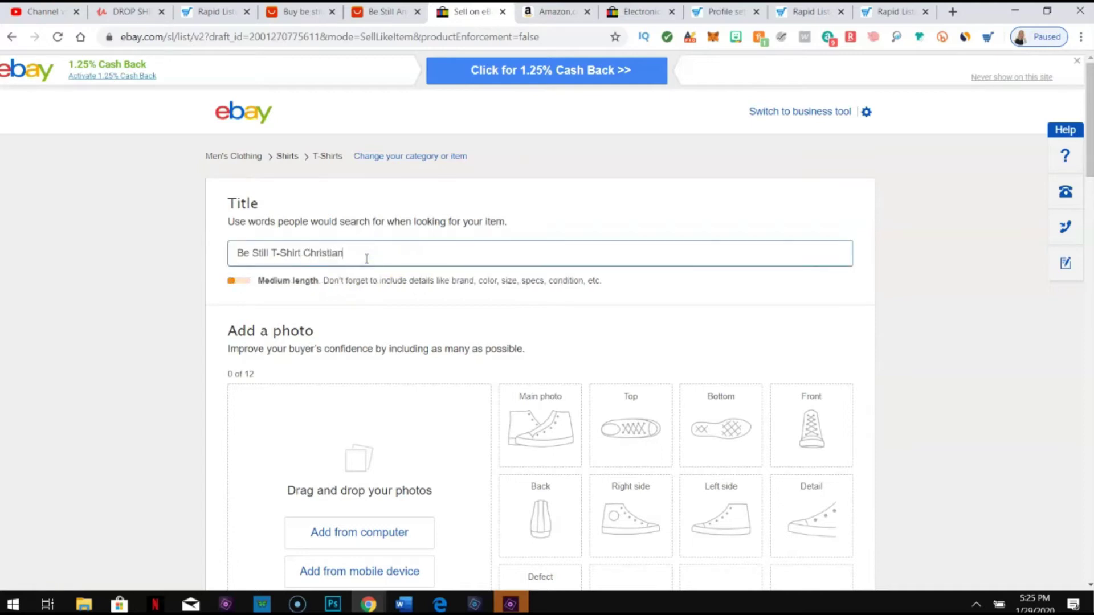
{"action": "left_click", "coordinate": [403, 254]}
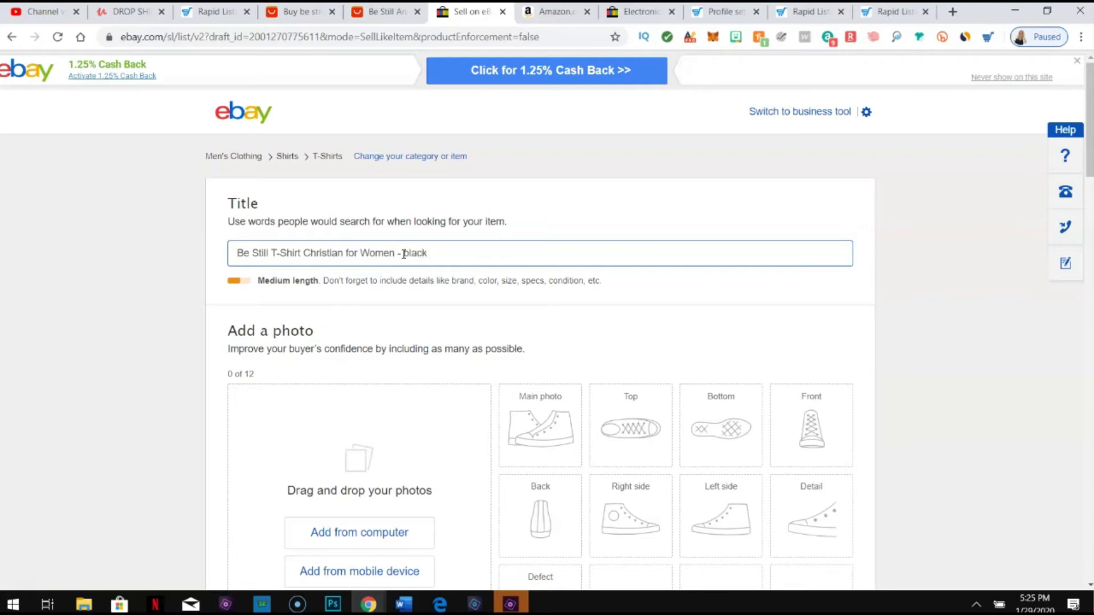
{"action": "type", "text": "rse"}
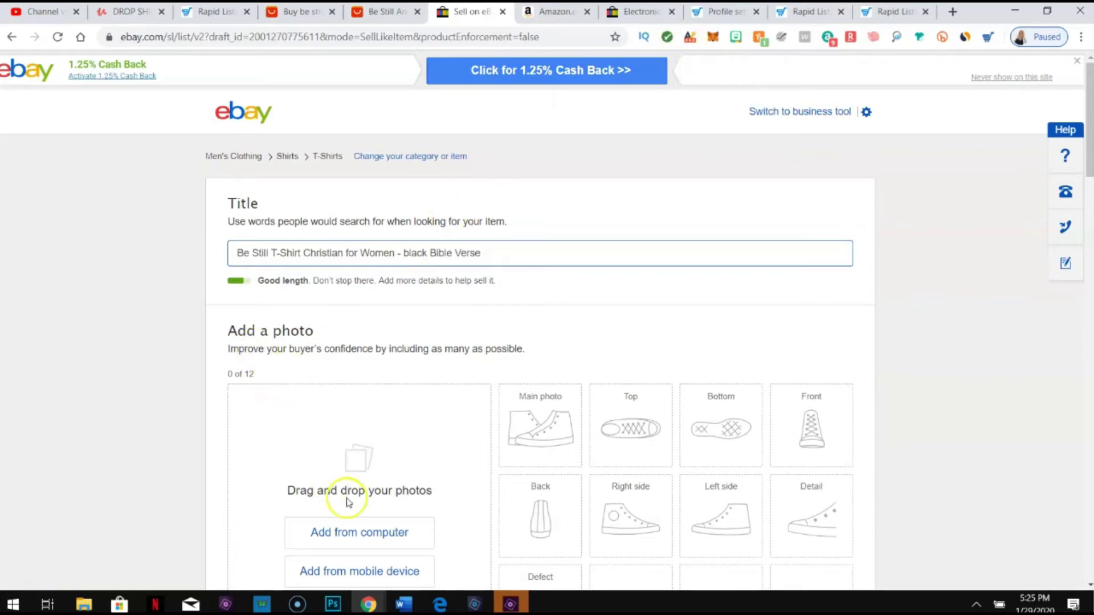
Switch to the AliExpress search results and open the white "Be still" T-shirt sold by Shop5524064 Store
{"action": "scroll", "coordinate": [376, 422], "scroll_direction": "down", "scroll_amount": 2}
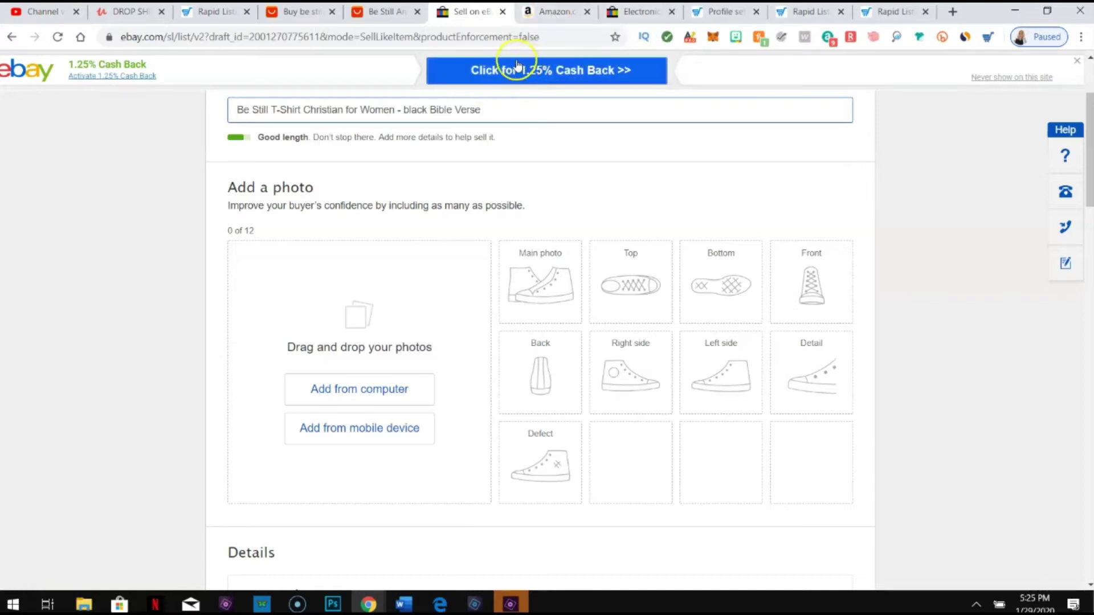
{"action": "left_click", "coordinate": [380, 11]}
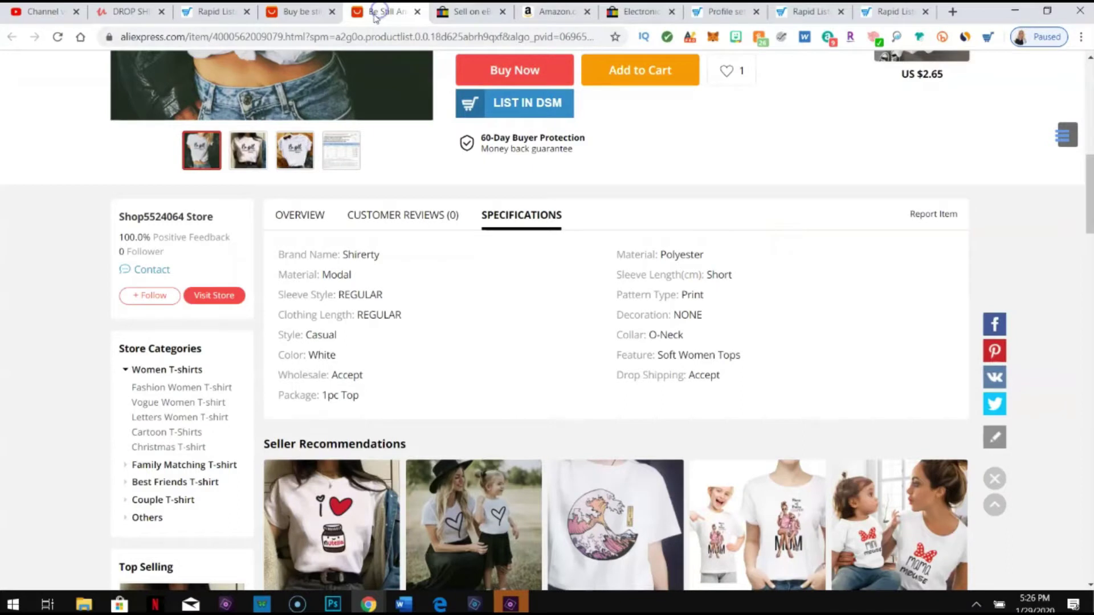
{"action": "left_click", "coordinate": [312, 12]}
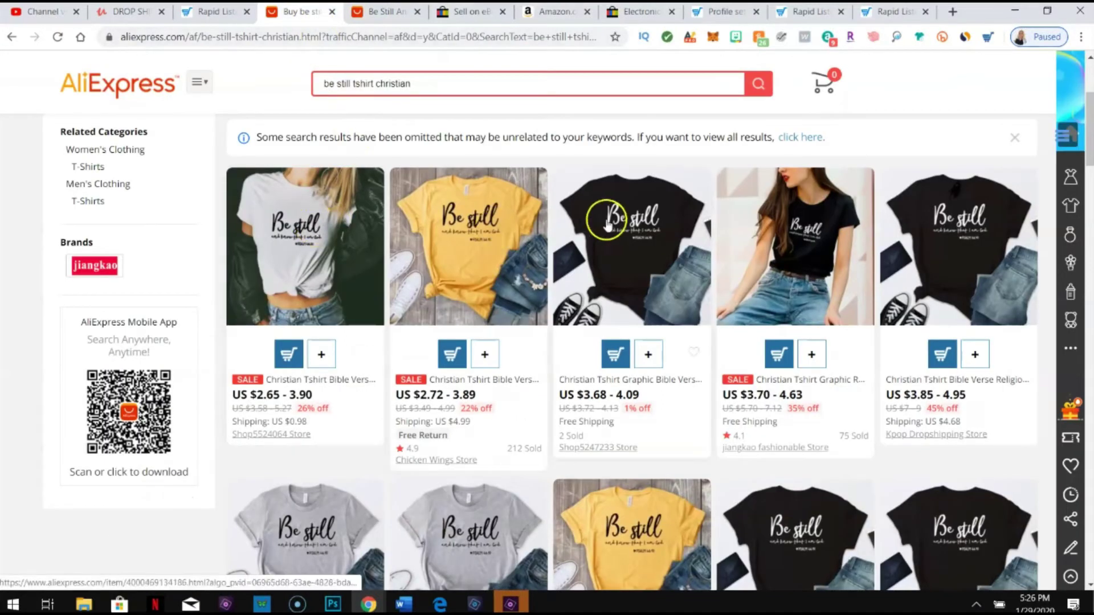
{"action": "left_click", "coordinate": [303, 235]}
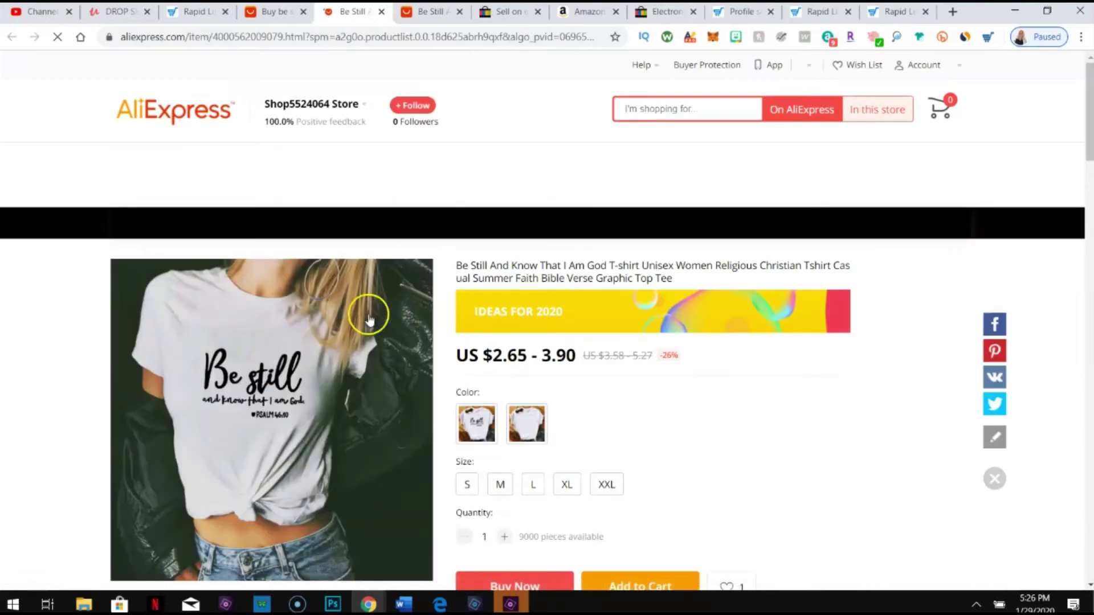
Save the AliExpress T-shirt product page as a complete webpage in the Pictures folder
{"action": "right_click", "coordinate": [261, 374]}
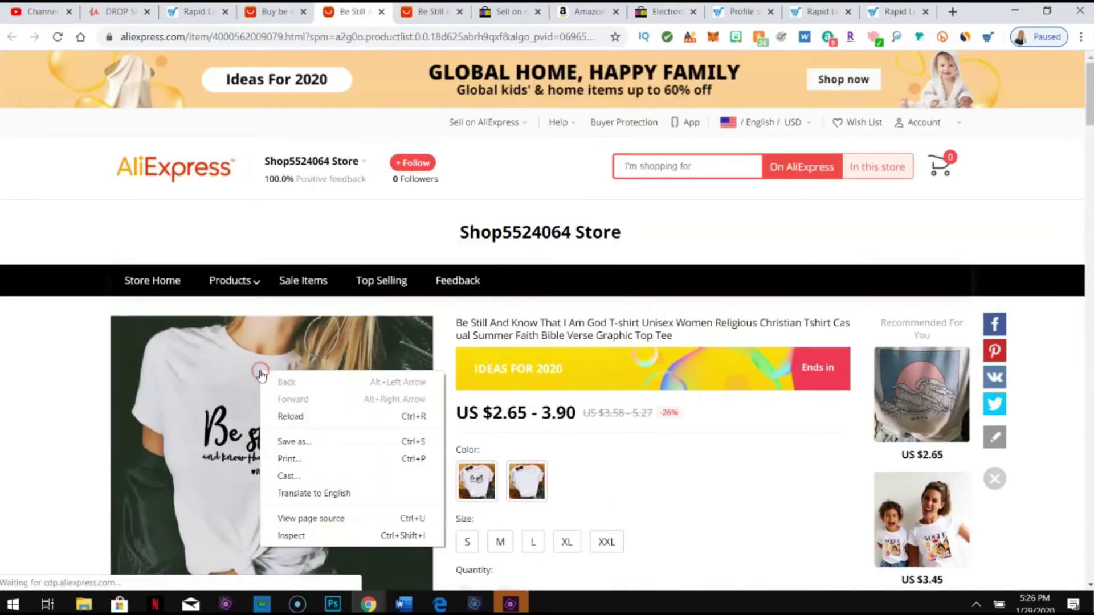
{"action": "left_click", "coordinate": [298, 443]}
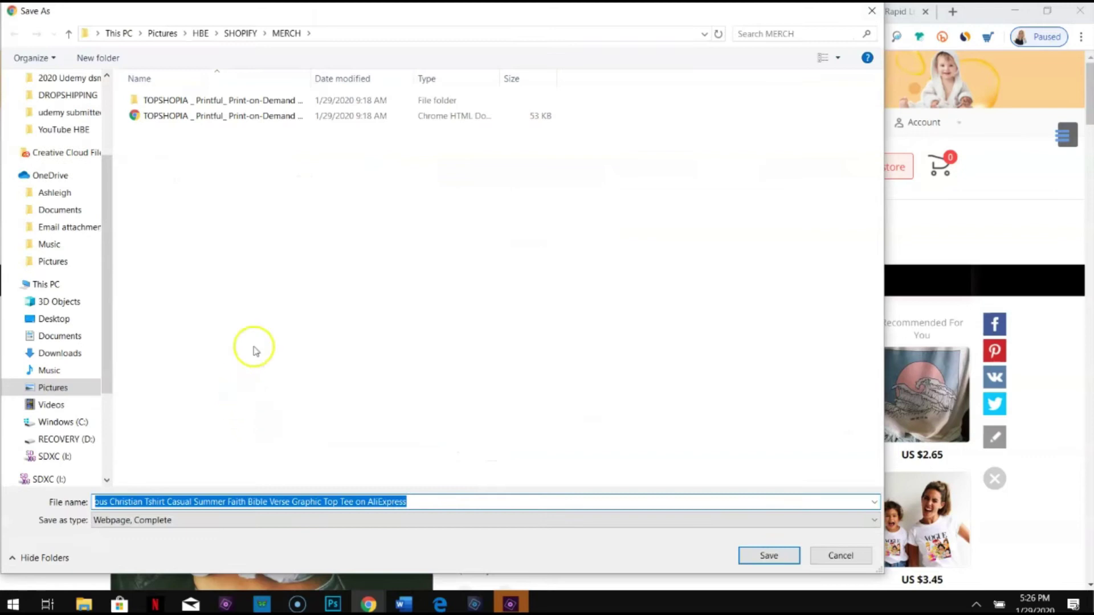
{"action": "left_click", "coordinate": [162, 33]}
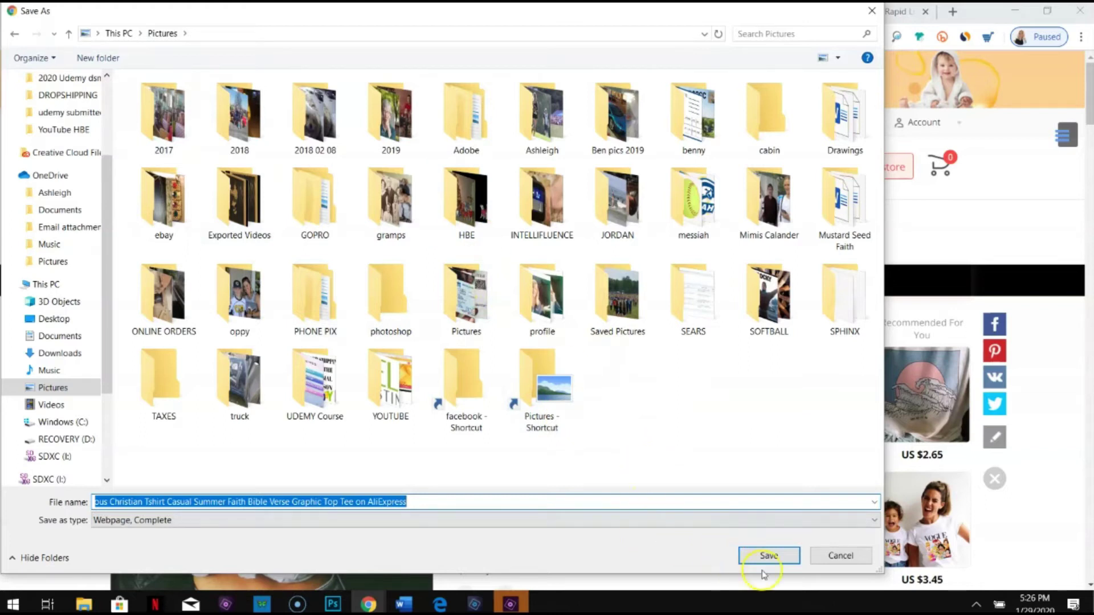
{"action": "left_click", "coordinate": [763, 565]}
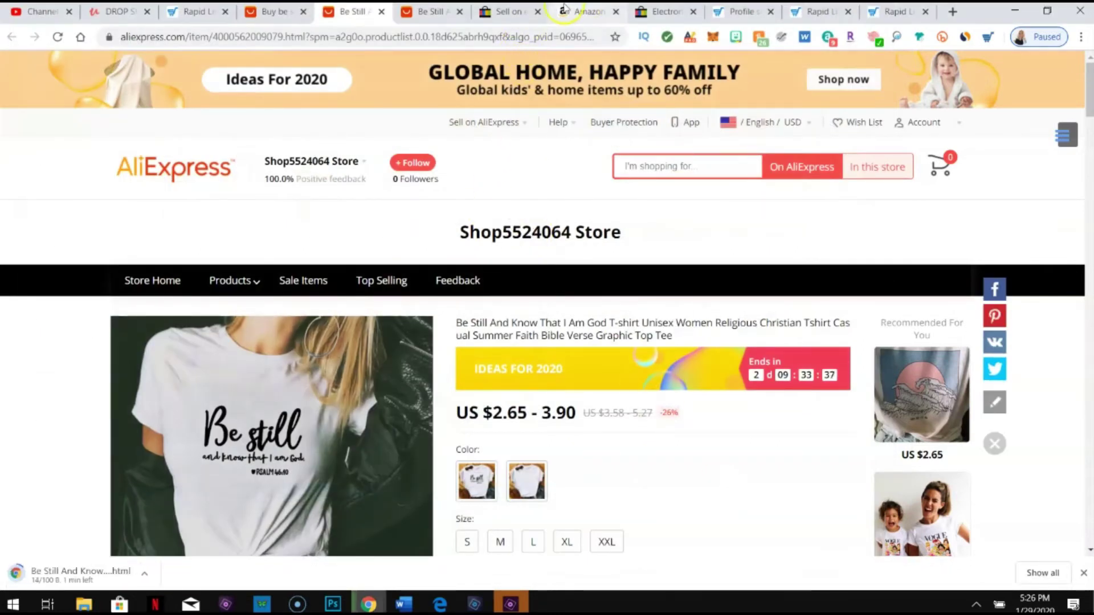
Return to the eBay draft and browse the Pictures folder for a listing photo to add from the computer
{"action": "left_click", "coordinate": [899, 13]}
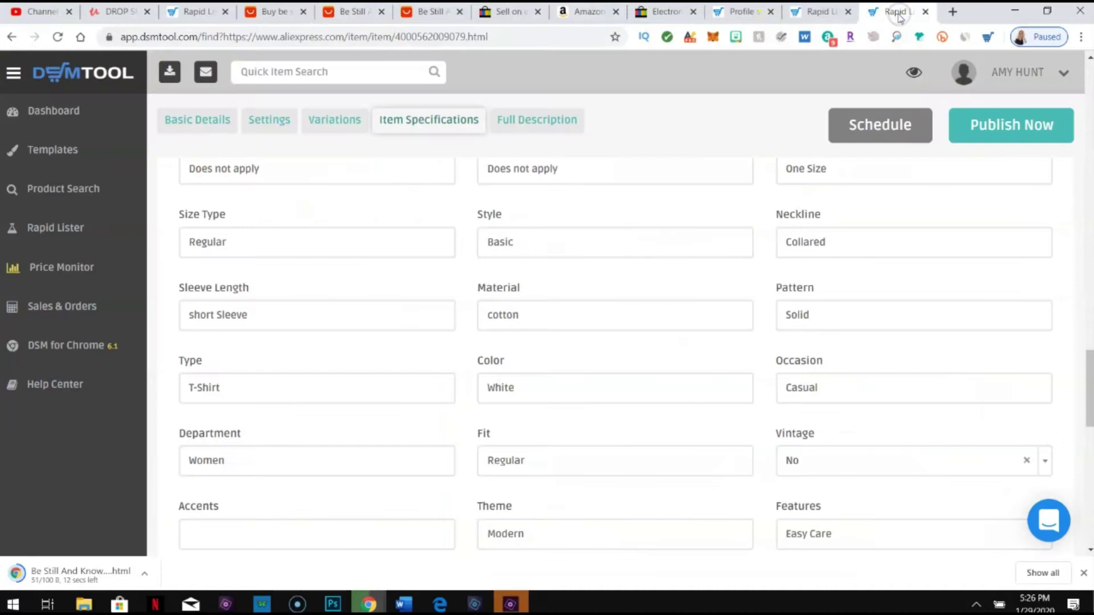
{"action": "left_click", "coordinate": [801, 12]}
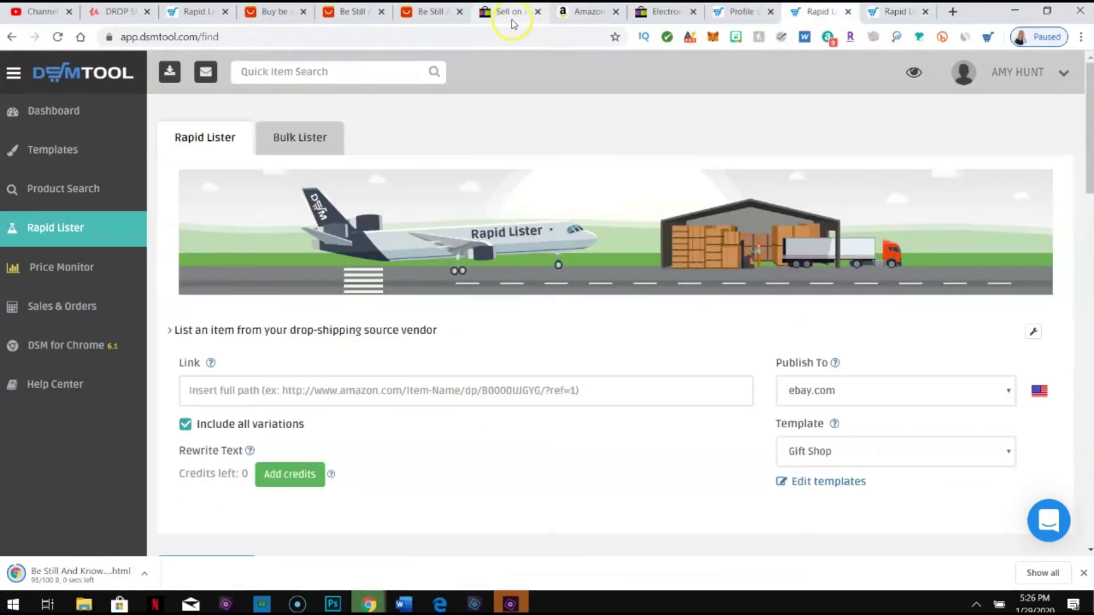
{"action": "left_click", "coordinate": [504, 12]}
{"action": "left_click", "coordinate": [360, 401]}
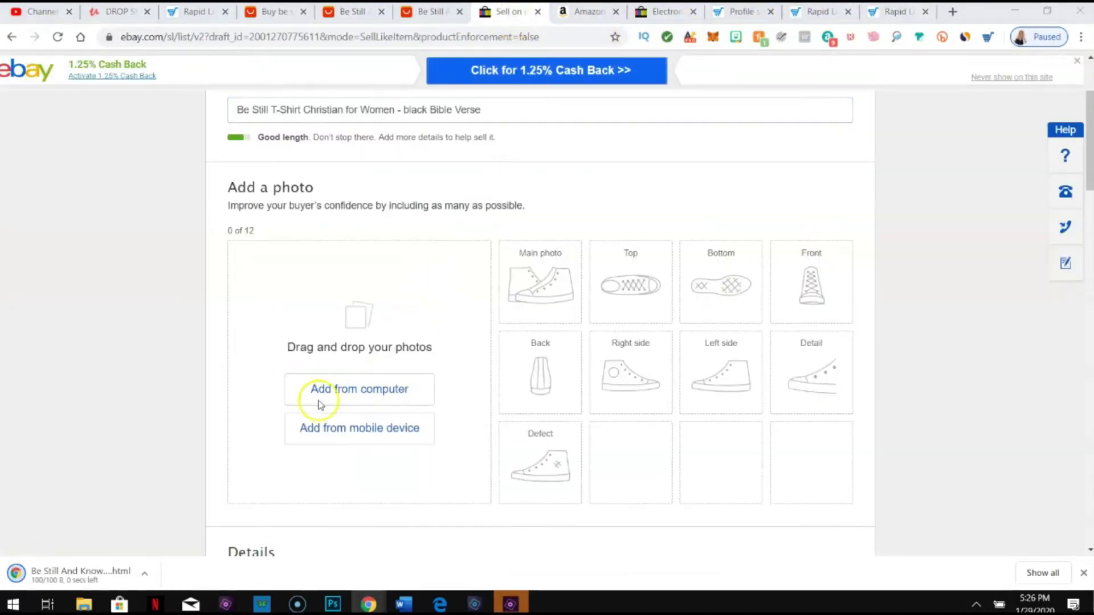
{"action": "left_click", "coordinate": [53, 422]}
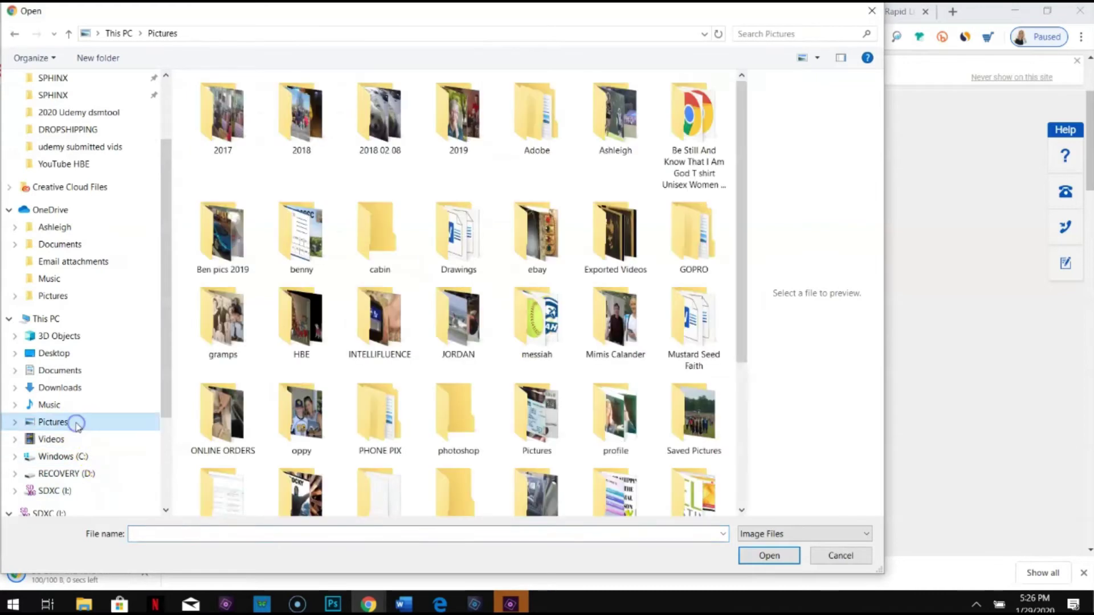
{"action": "scroll", "coordinate": [585, 336], "scroll_direction": "down", "scroll_amount": 3}
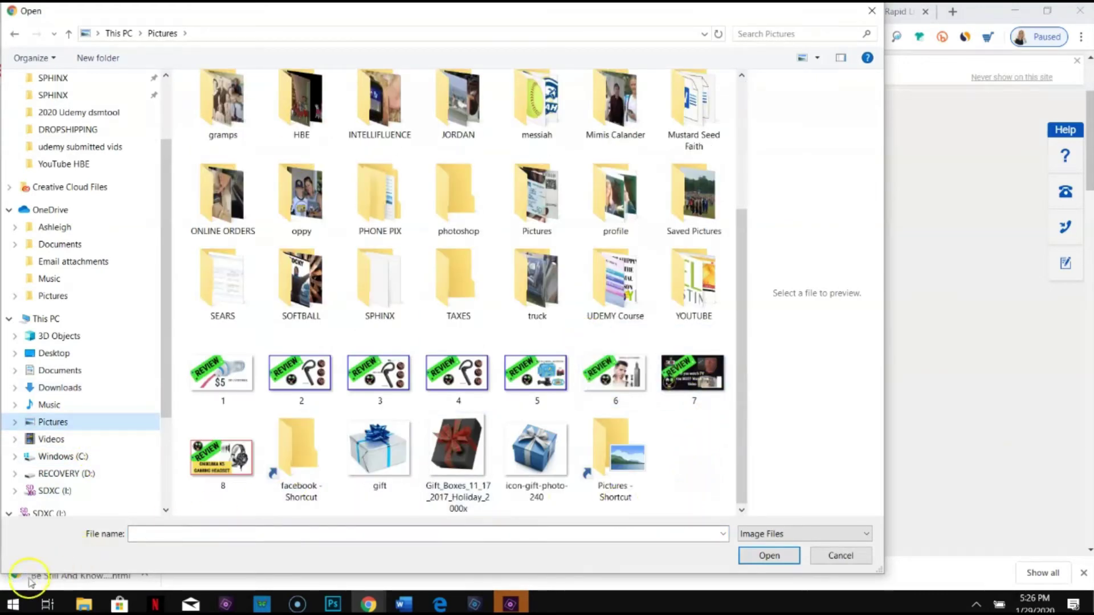
Show all file types in the Pictures folder and try to add the saved "Be Still And Know" page file as the listing photo
{"action": "left_click", "coordinate": [804, 534]}
{"action": "left_click", "coordinate": [760, 560]}
{"action": "left_click", "coordinate": [826, 535]}
{"action": "left_click", "coordinate": [826, 549]}
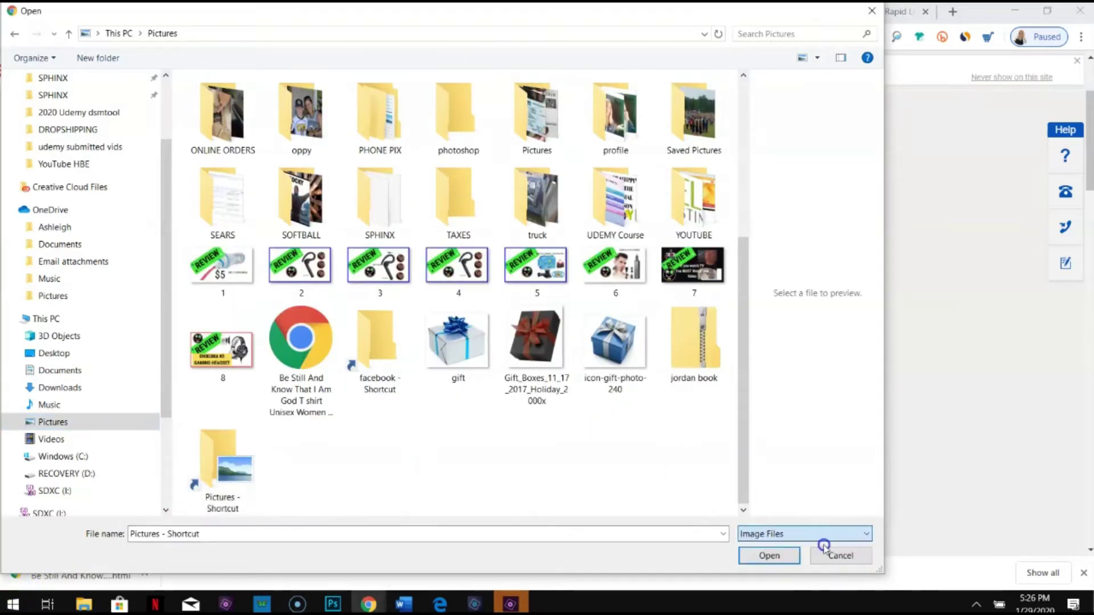
{"action": "scroll", "coordinate": [684, 444], "scroll_direction": "down", "scroll_amount": 3}
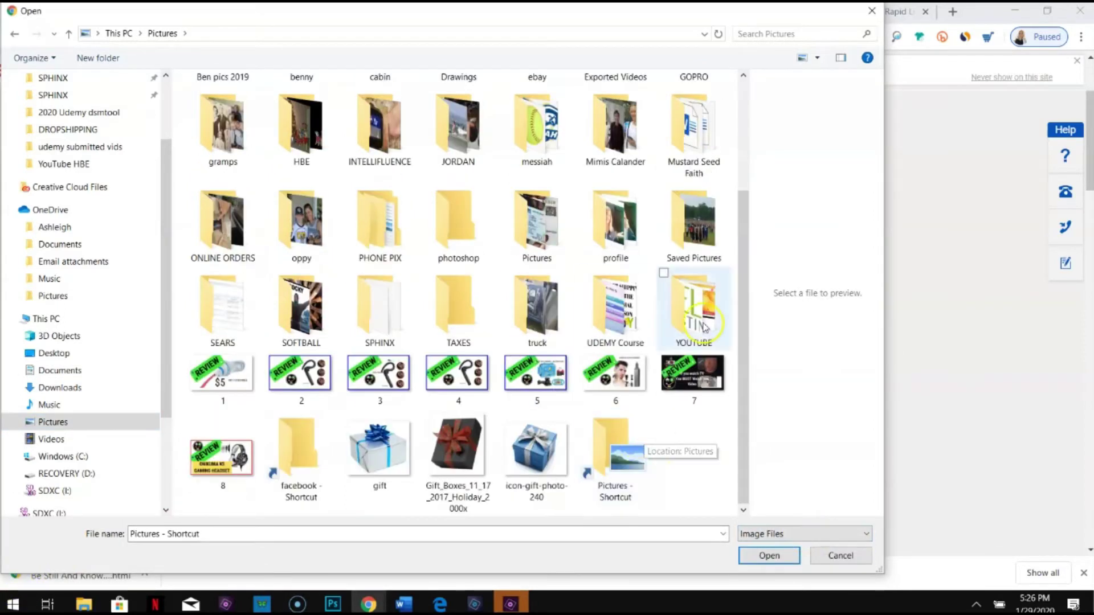
{"action": "left_click", "coordinate": [842, 536]}
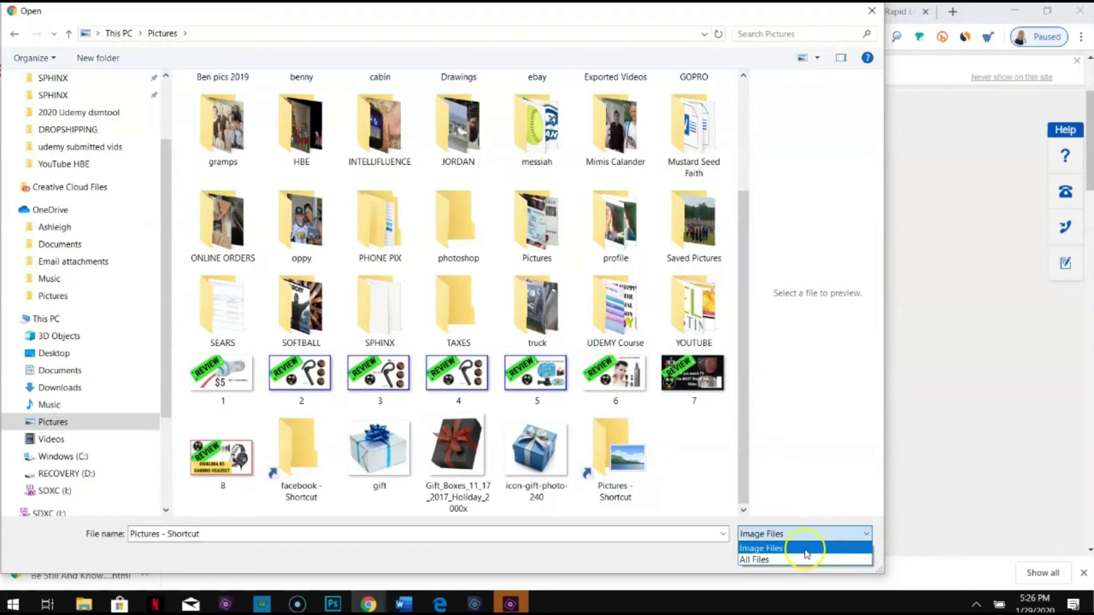
{"action": "left_click", "coordinate": [753, 560]}
{"action": "scroll", "coordinate": [535, 439], "scroll_direction": "down", "scroll_amount": 5}
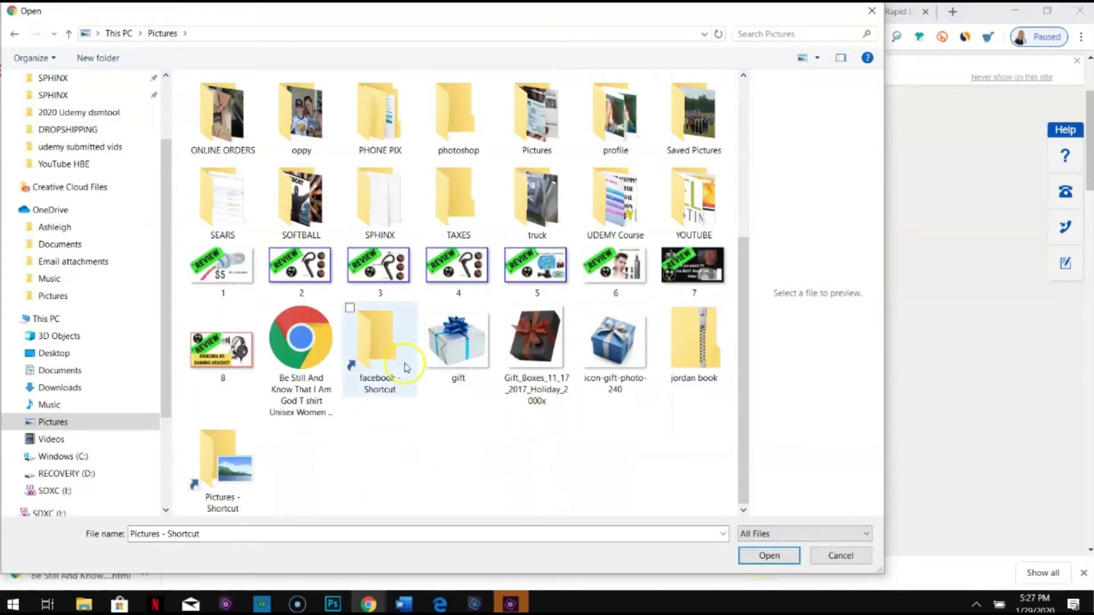
{"action": "double_click", "coordinate": [317, 343]}
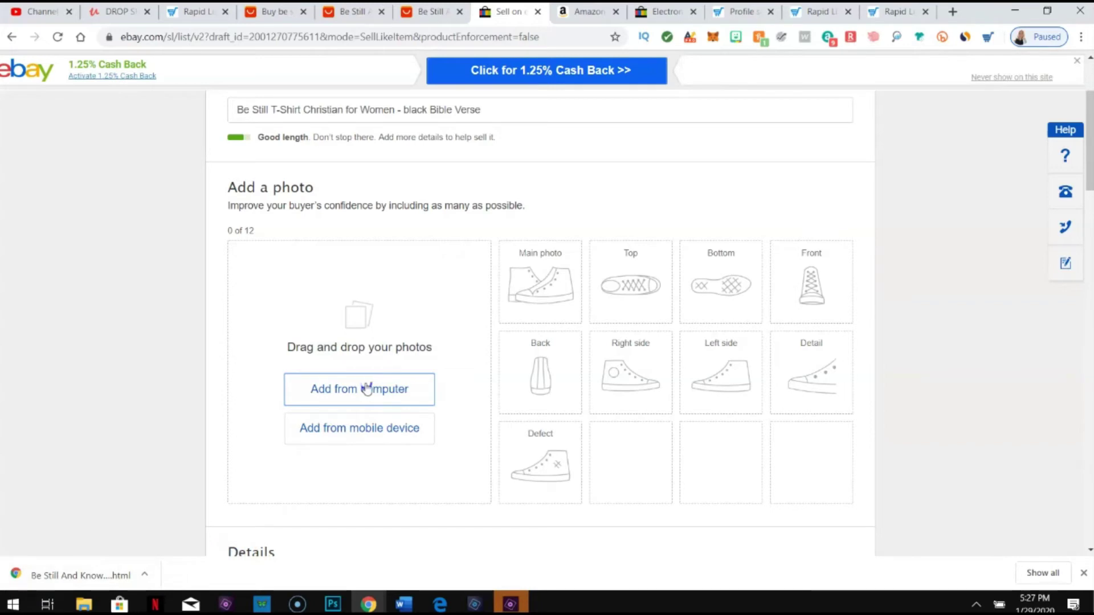
Return to the AliExpress product page of the white "Be still" T-shirt and select the printed color option 0039-1
{"action": "left_click", "coordinate": [424, 12]}
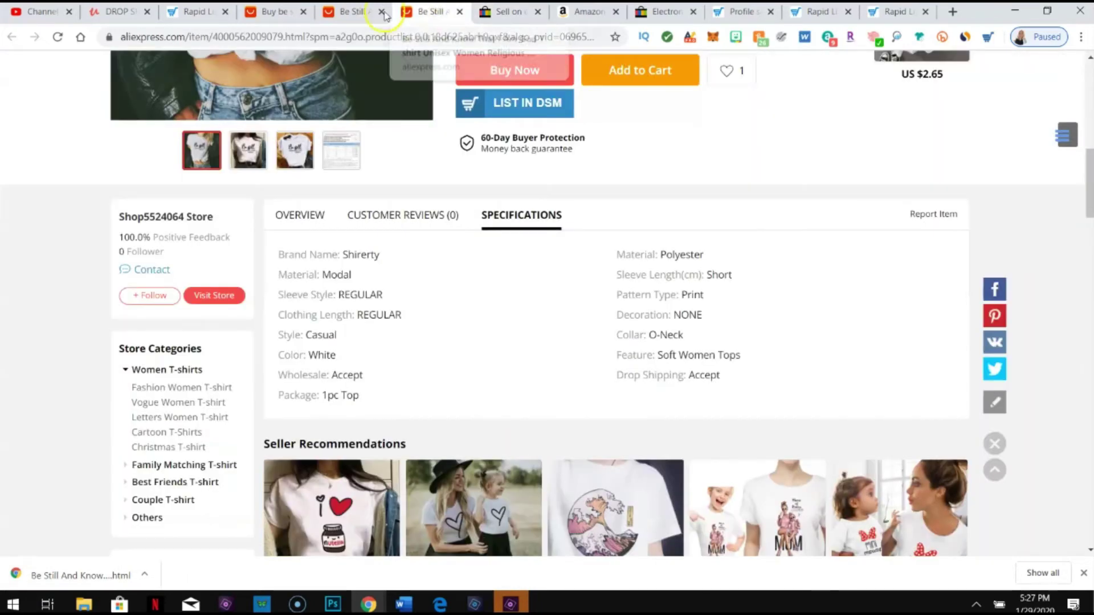
{"action": "left_click", "coordinate": [351, 12]}
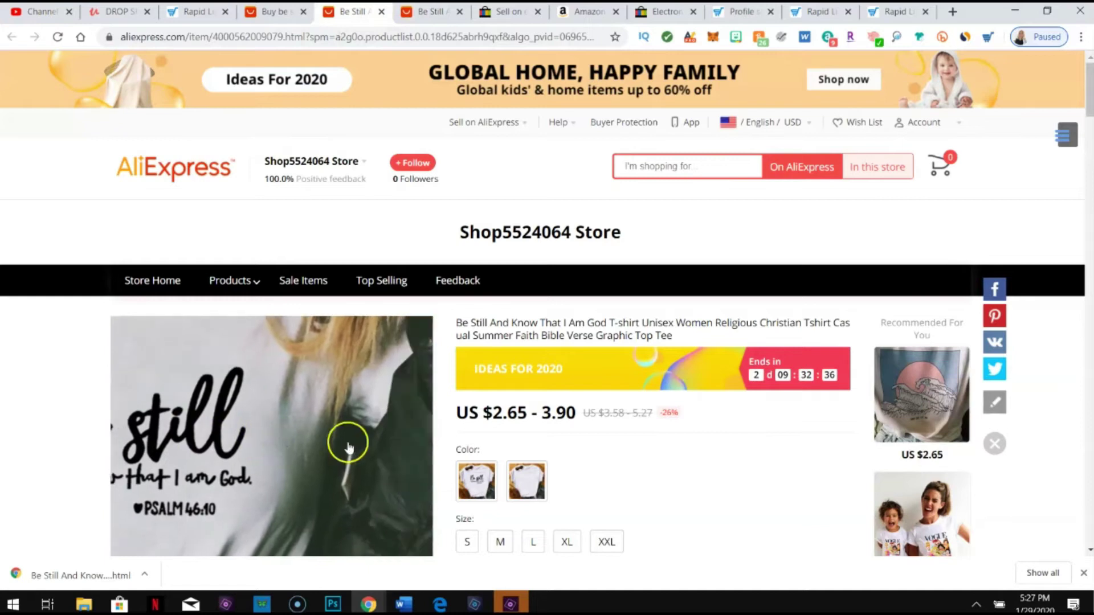
{"action": "left_click", "coordinate": [476, 481]}
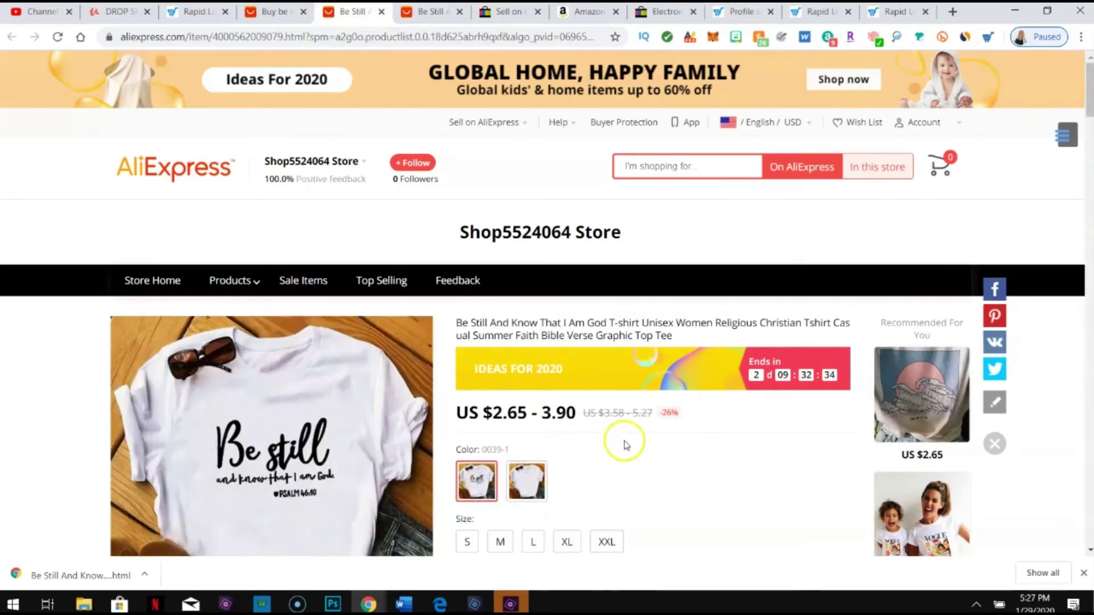
{"action": "scroll", "coordinate": [629, 442], "scroll_direction": "down", "scroll_amount": 2}
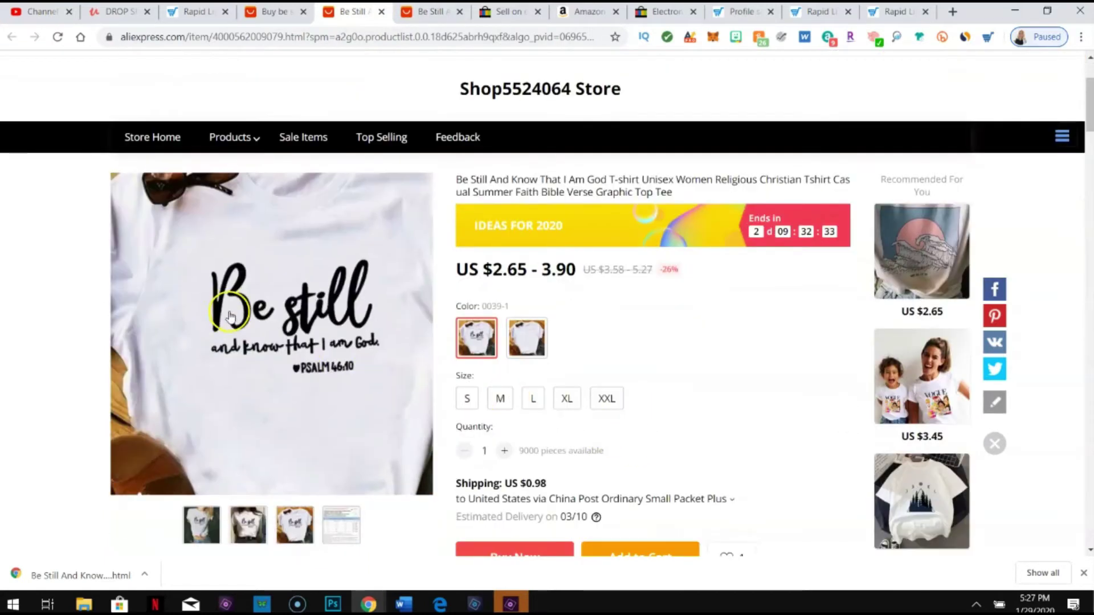
Save the third product thumbnail of the white "Be still" T-shirt as a JPEG image in the Pictures folder
{"action": "right_click", "coordinate": [308, 346]}
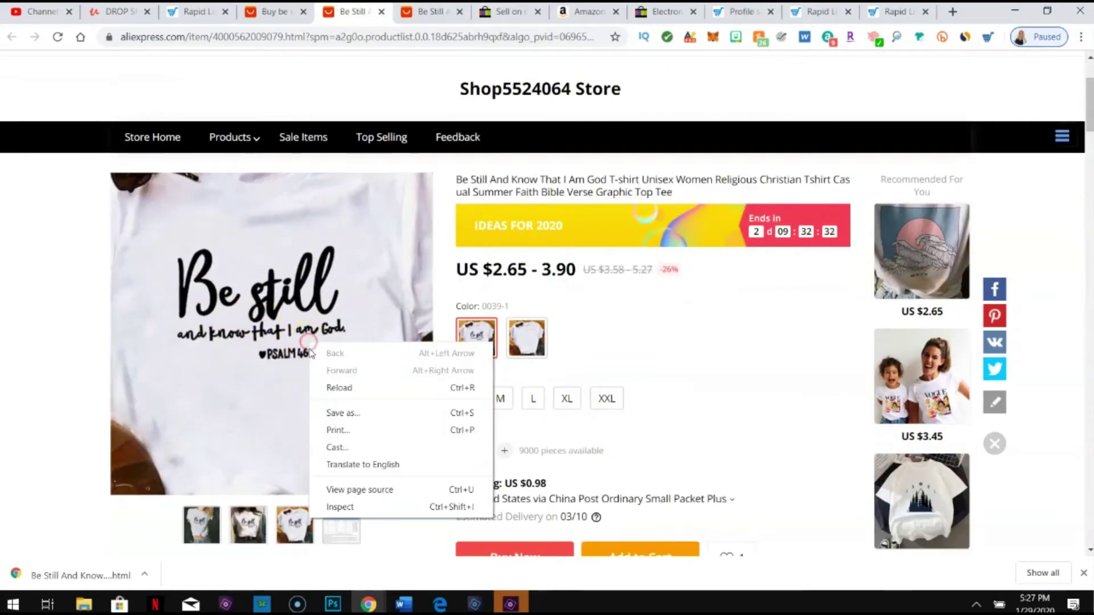
{"action": "right_click", "coordinate": [287, 531]}
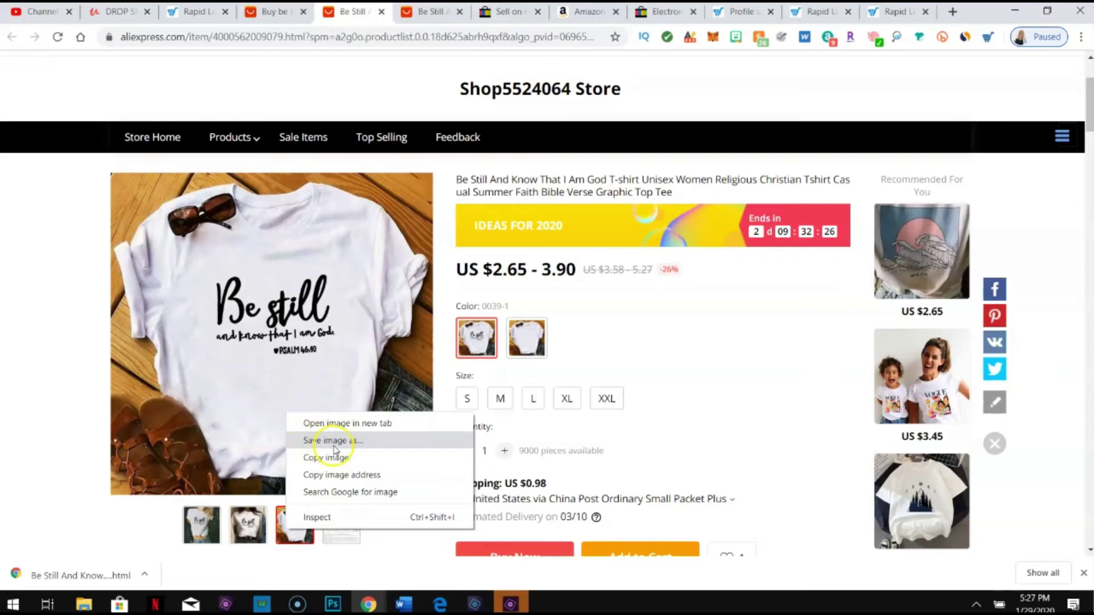
{"action": "left_click", "coordinate": [355, 441]}
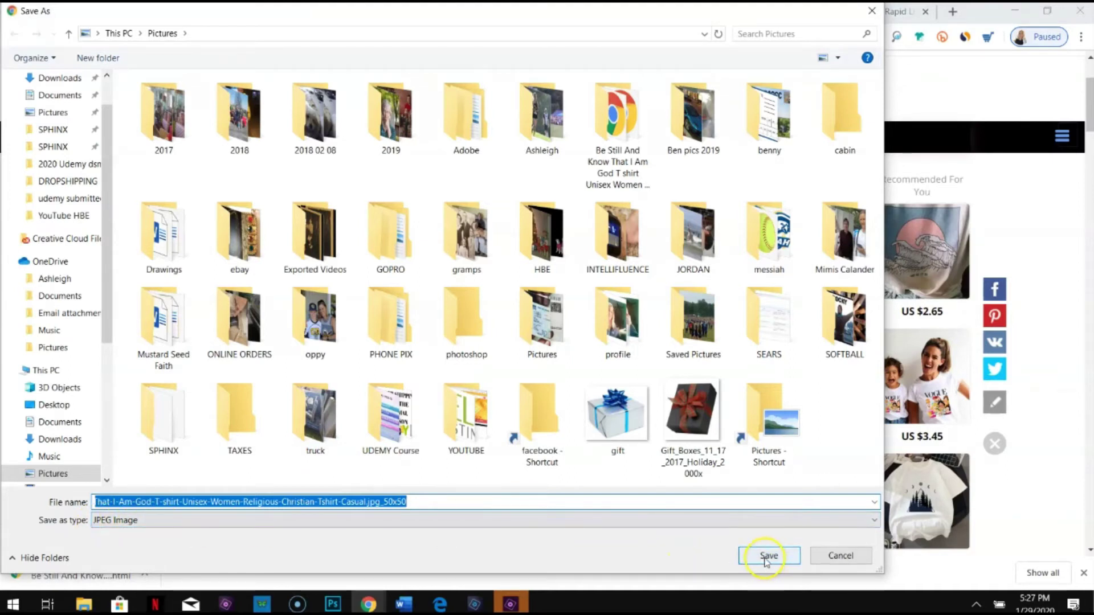
{"action": "left_click", "coordinate": [766, 557]}
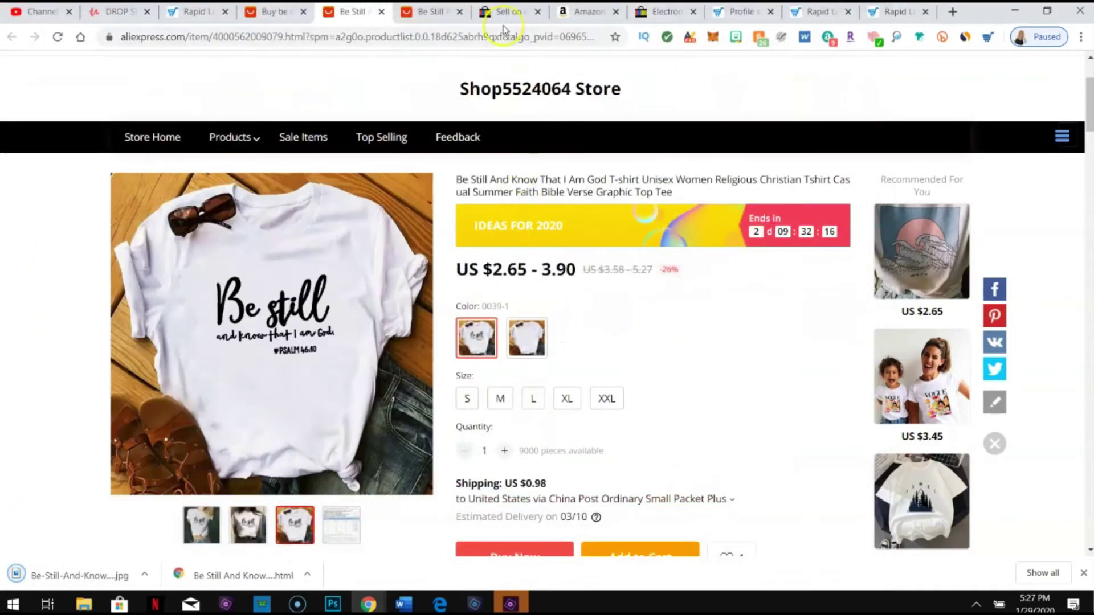
Switch back to the eBay draft and add the saved white "Be still" T-shirt JPEG from the Pictures folder as the main photo
{"action": "left_click", "coordinate": [504, 22]}
{"action": "left_click", "coordinate": [335, 389]}
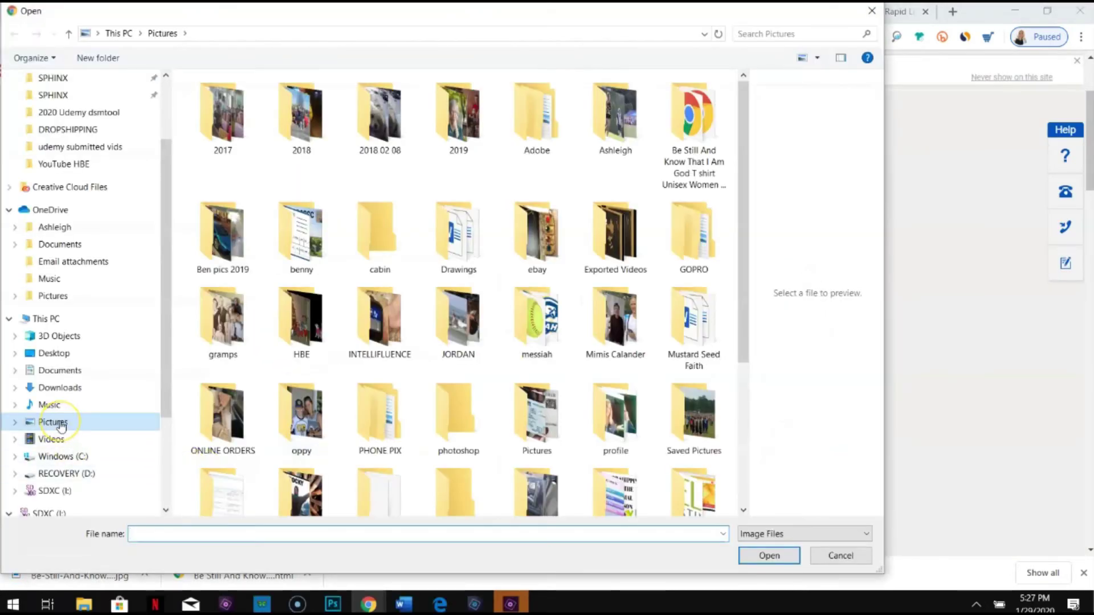
{"action": "scroll", "coordinate": [427, 282], "scroll_direction": "down", "scroll_amount": 3}
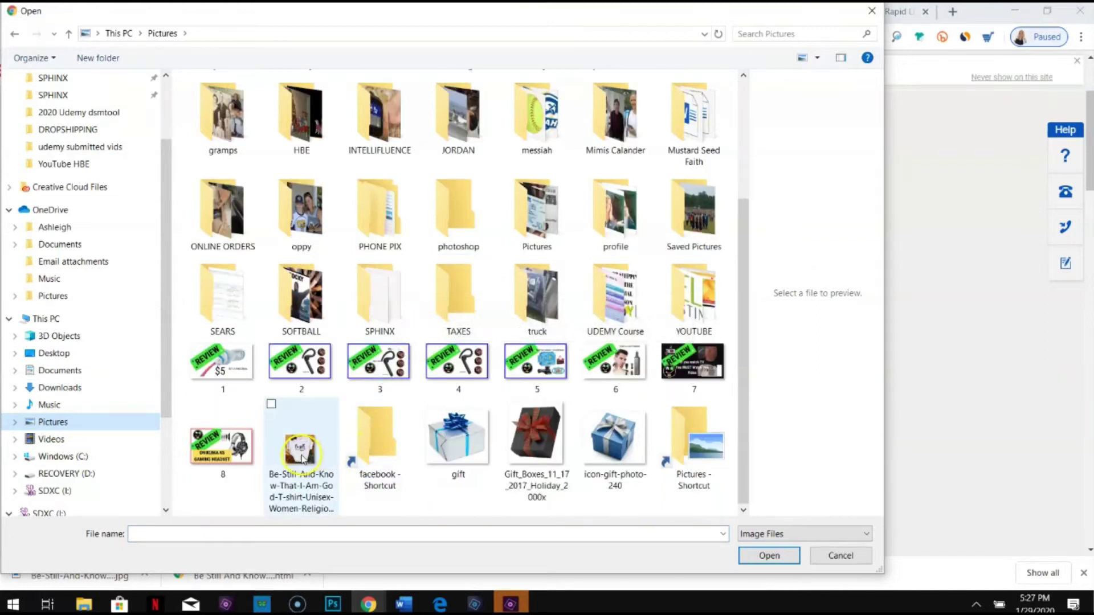
{"action": "left_click", "coordinate": [823, 532]}
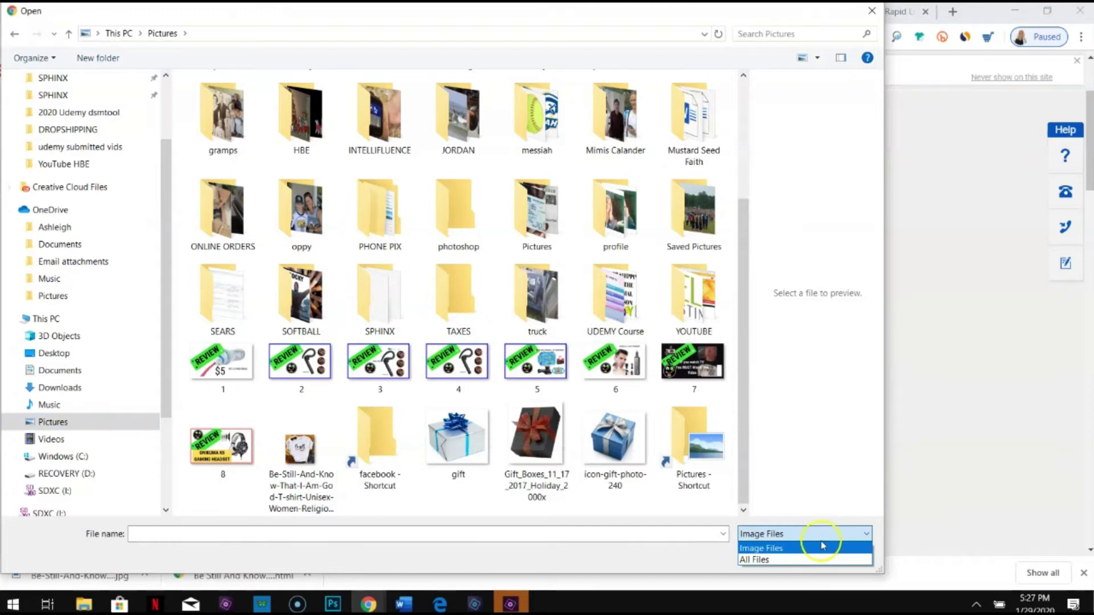
{"action": "left_click", "coordinate": [303, 453]}
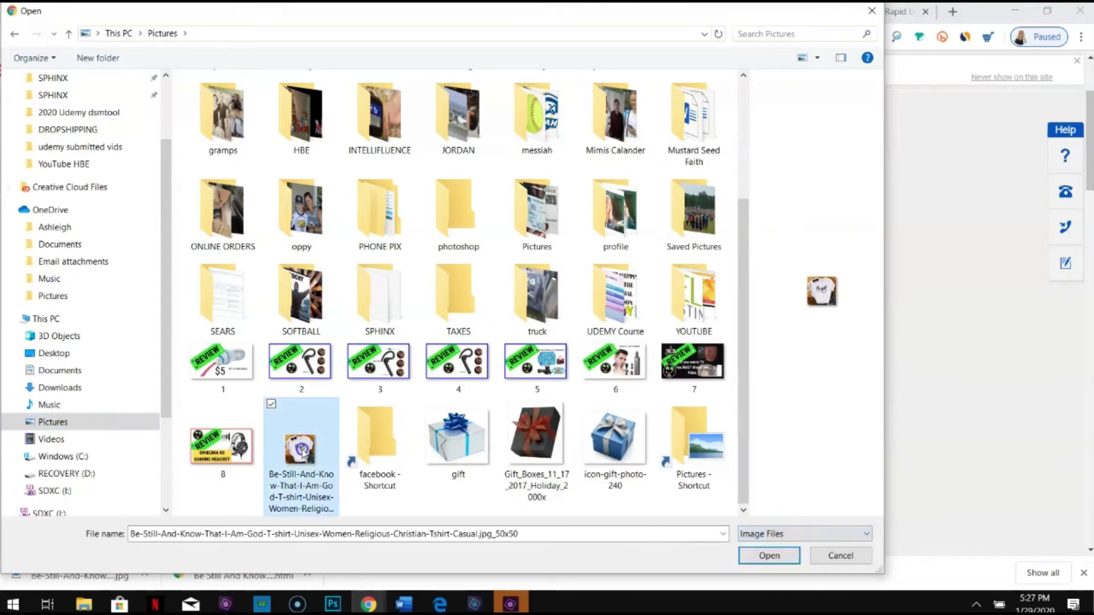
{"action": "left_click", "coordinate": [767, 555]}
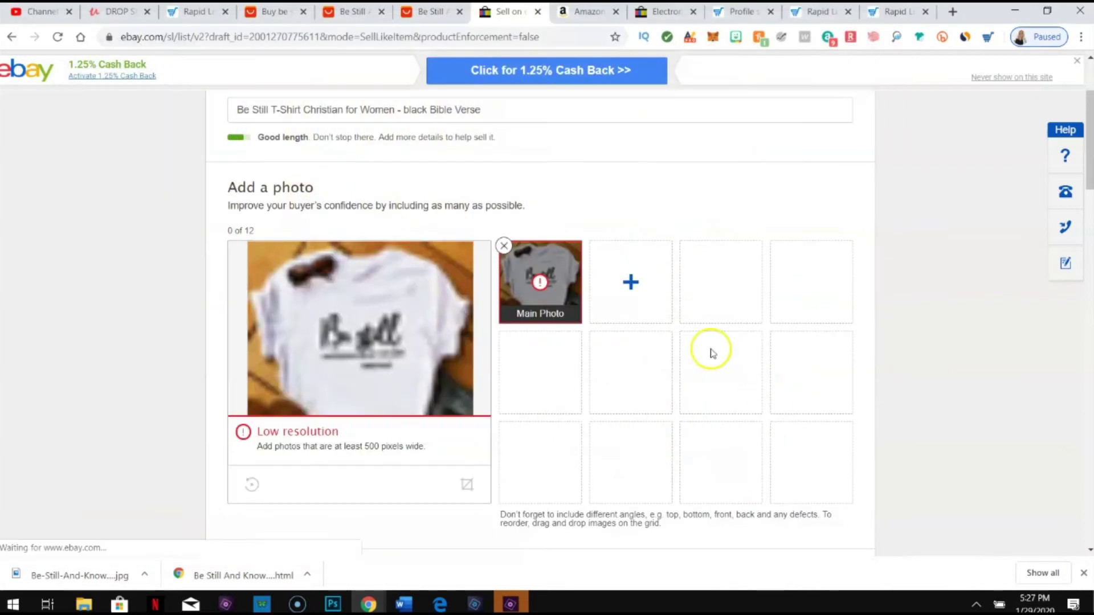
Recheck the AliExpress thumbnail, then look up the dimensions of the saved T-shirt JPEG in the Pictures folder in File Explorer
{"action": "mouse_move", "coordinate": [540, 288]}
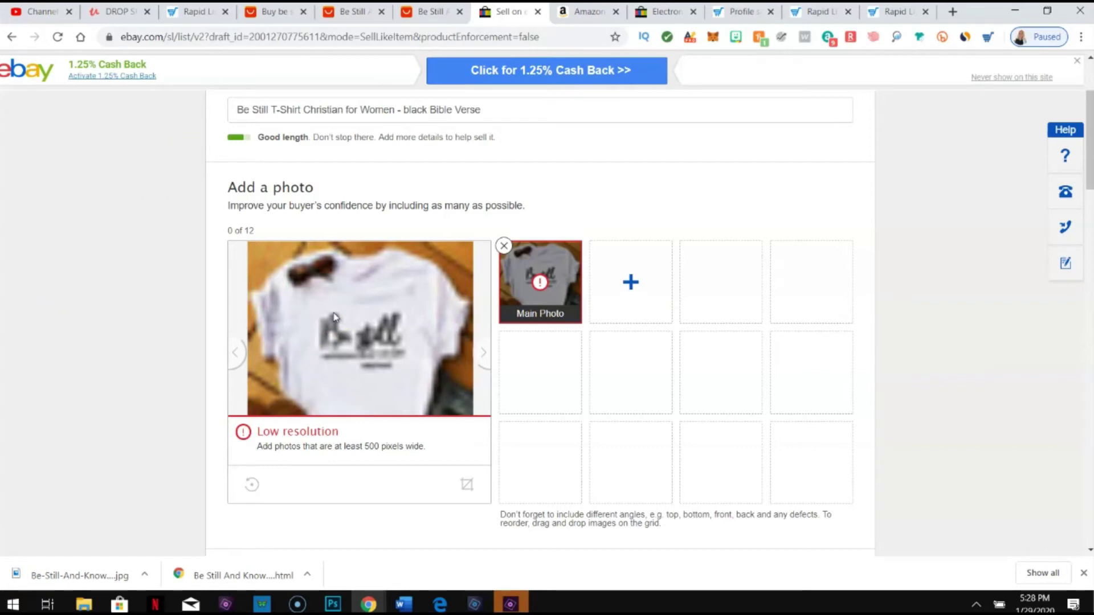
{"action": "left_click", "coordinate": [426, 14]}
{"action": "left_click", "coordinate": [350, 12]}
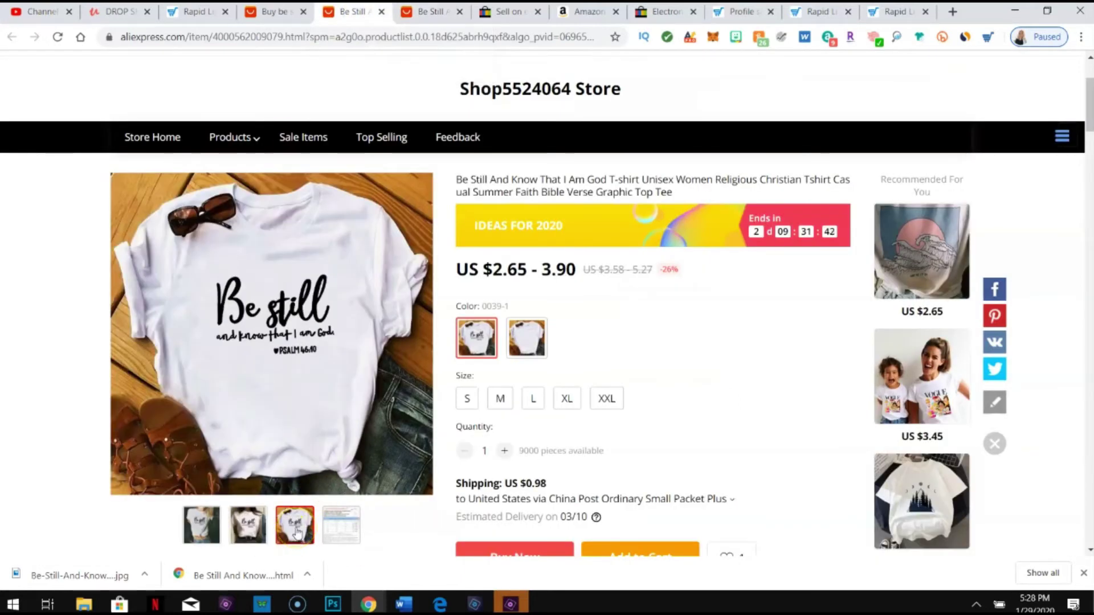
{"action": "right_click", "coordinate": [296, 533]}
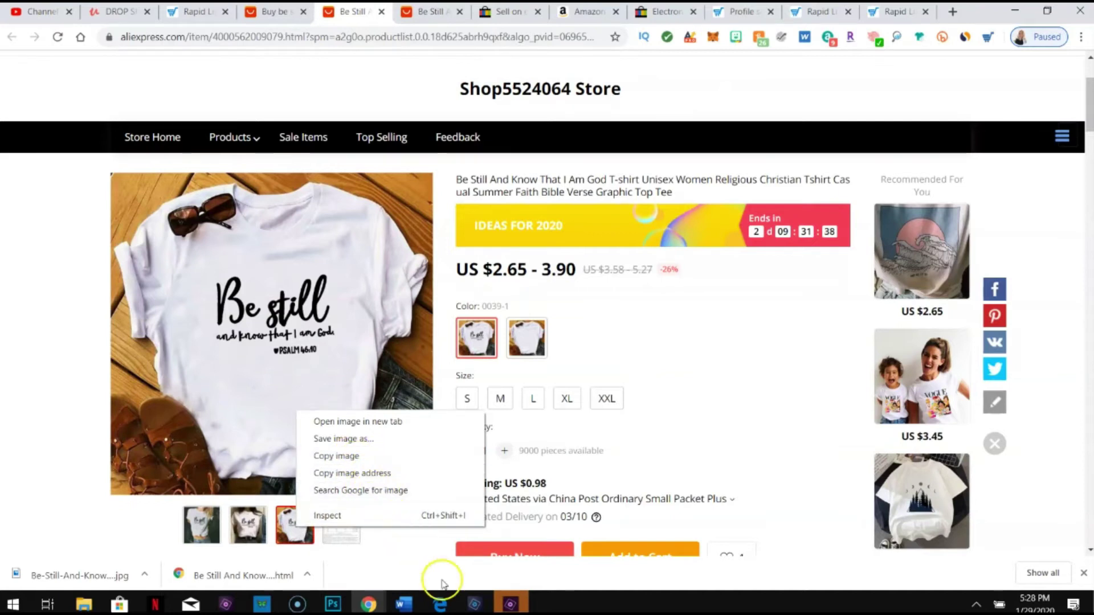
{"action": "left_click", "coordinate": [84, 604]}
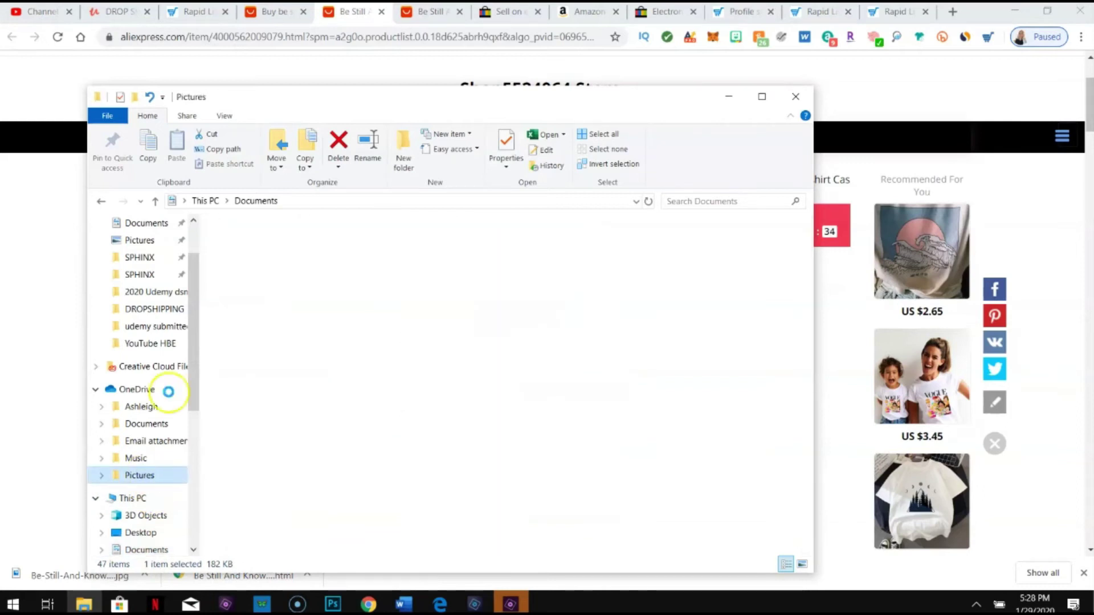
{"action": "left_click", "coordinate": [149, 242]}
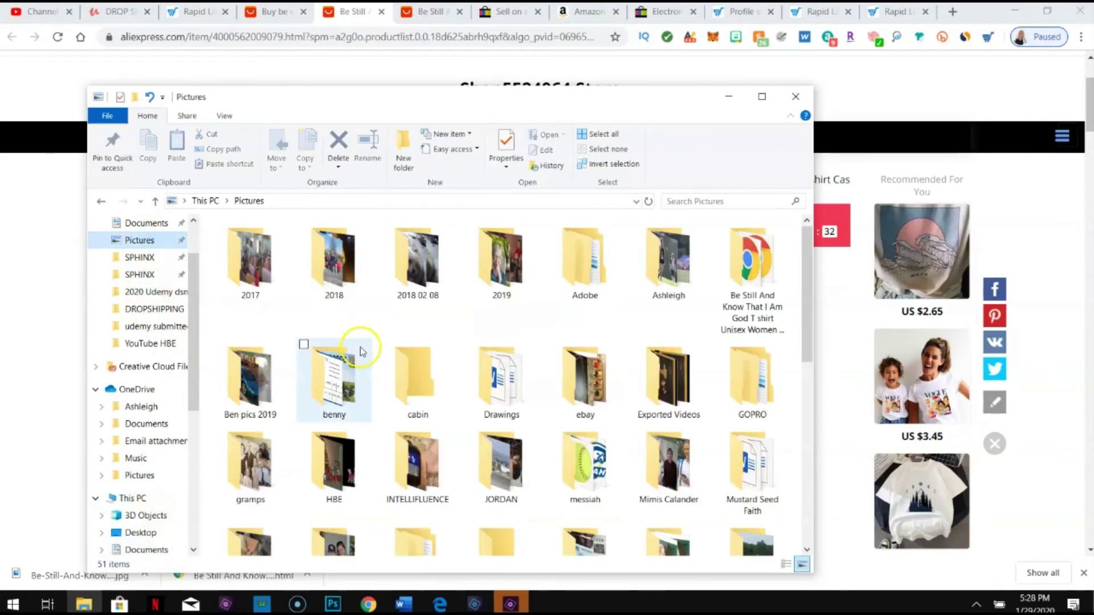
{"action": "scroll", "coordinate": [364, 370], "scroll_direction": "down", "scroll_amount": 10}
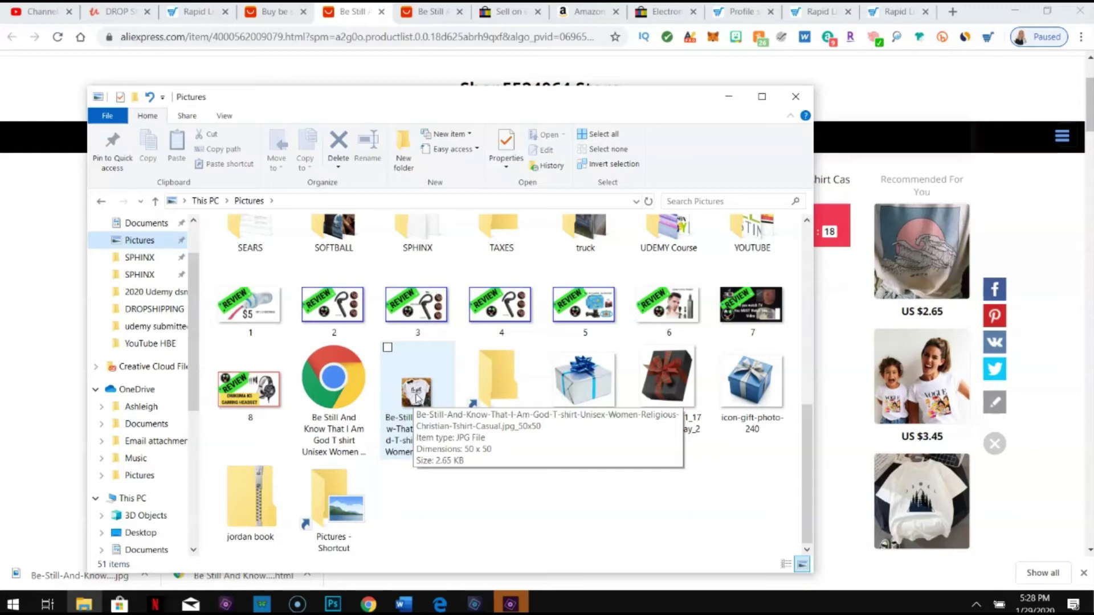
Search Google Images for "be still and know t shirt" and browse the results for a larger picture of the same design
{"action": "left_click", "coordinate": [17, 601]}
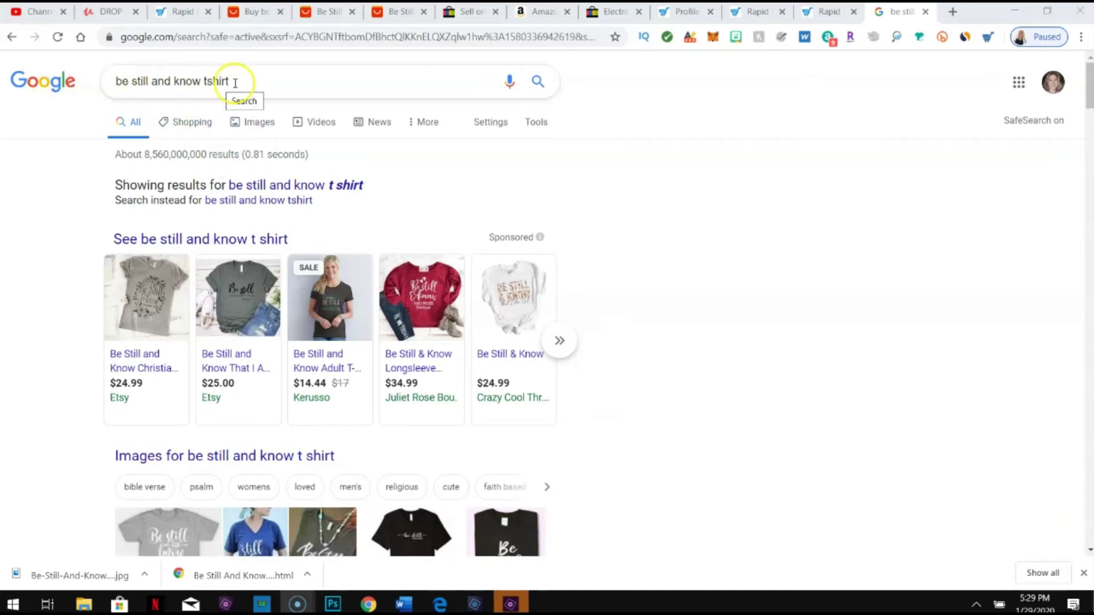
{"action": "left_click", "coordinate": [252, 126]}
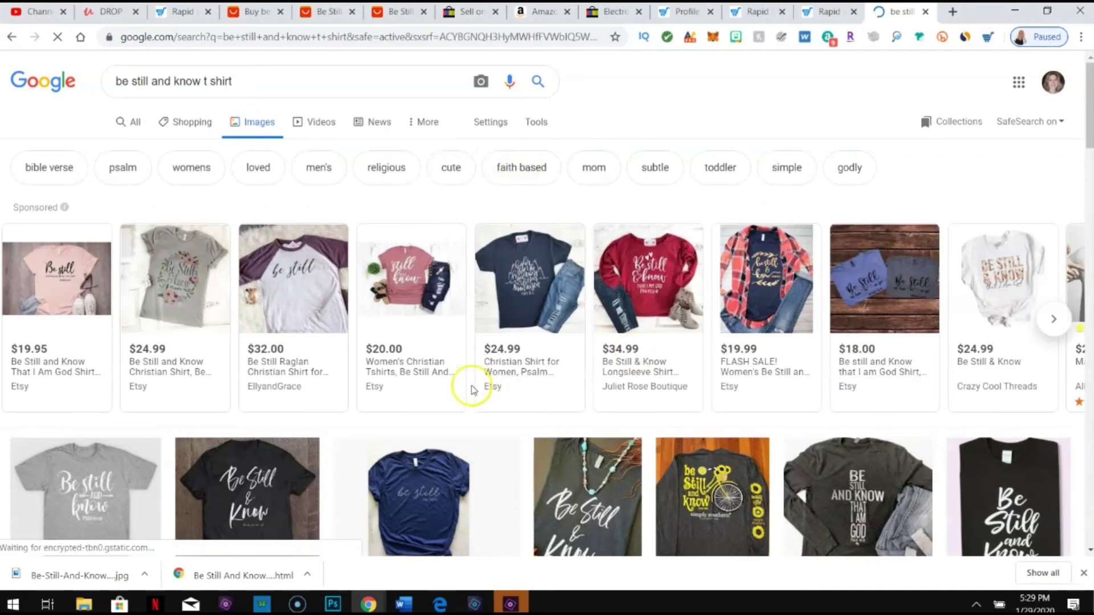
{"action": "scroll", "coordinate": [467, 383], "scroll_direction": "down", "scroll_amount": 3}
{"action": "scroll", "coordinate": [724, 320], "scroll_direction": "down", "scroll_amount": 2}
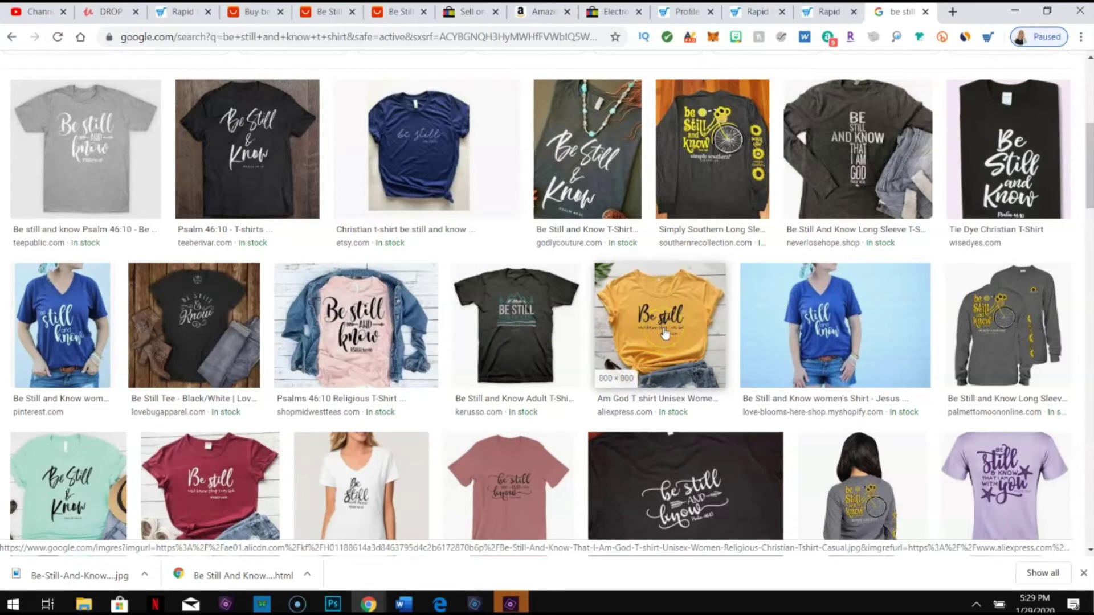
{"action": "scroll", "coordinate": [664, 333], "scroll_direction": "down", "scroll_amount": 5}
{"action": "scroll", "coordinate": [664, 323], "scroll_direction": "up", "scroll_amount": 4}
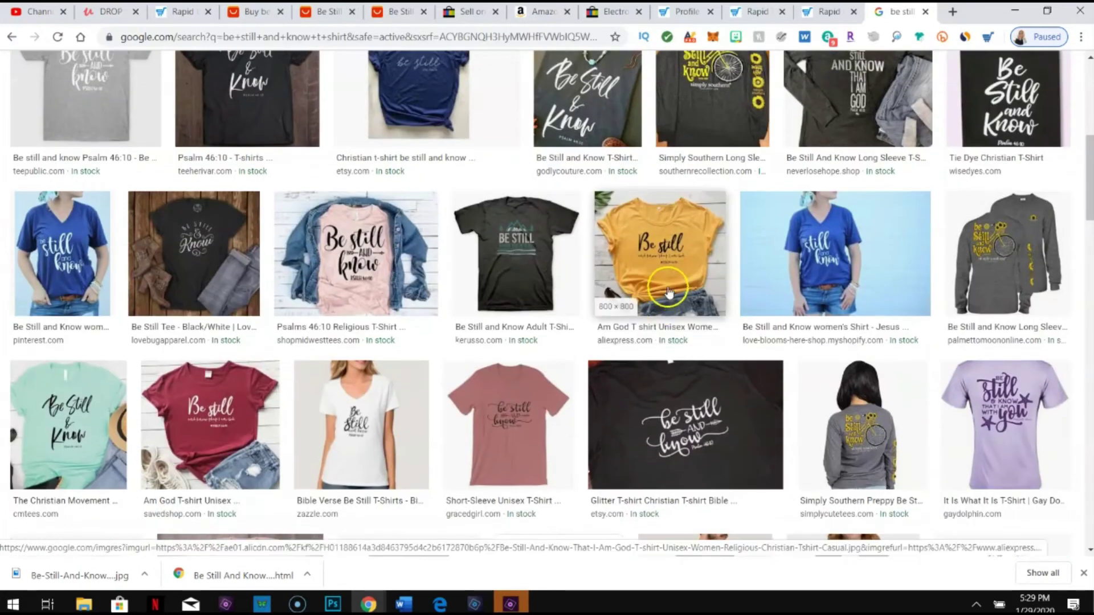
Open the 800 × 800 yellow "Be still" T-shirt result from AliExpress and save its image as a WEBP file in Pictures
{"action": "left_click", "coordinate": [661, 252]}
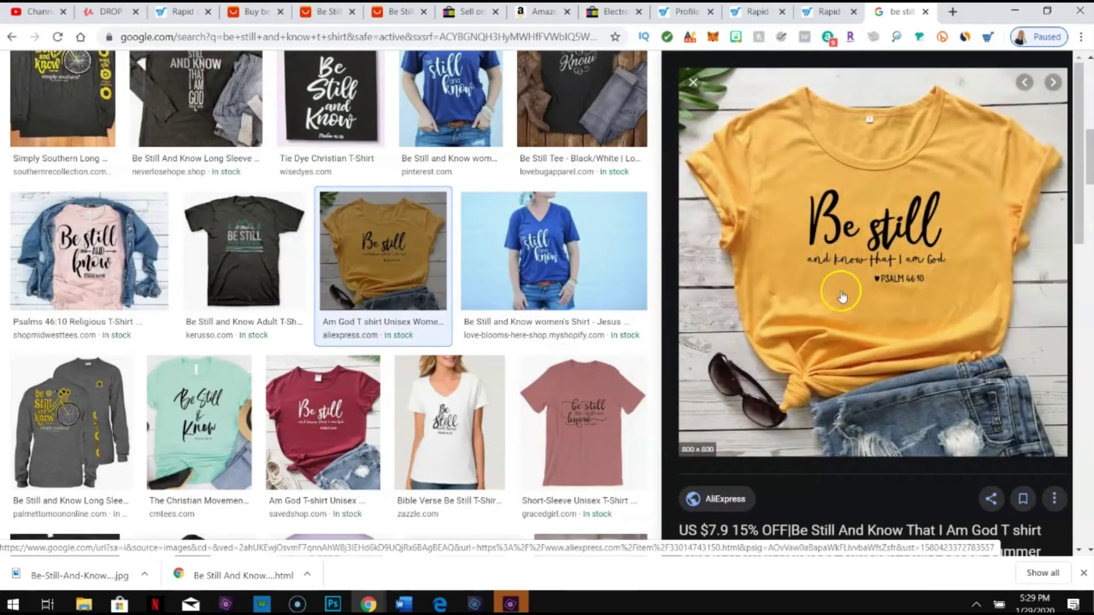
{"action": "right_click", "coordinate": [842, 284]}
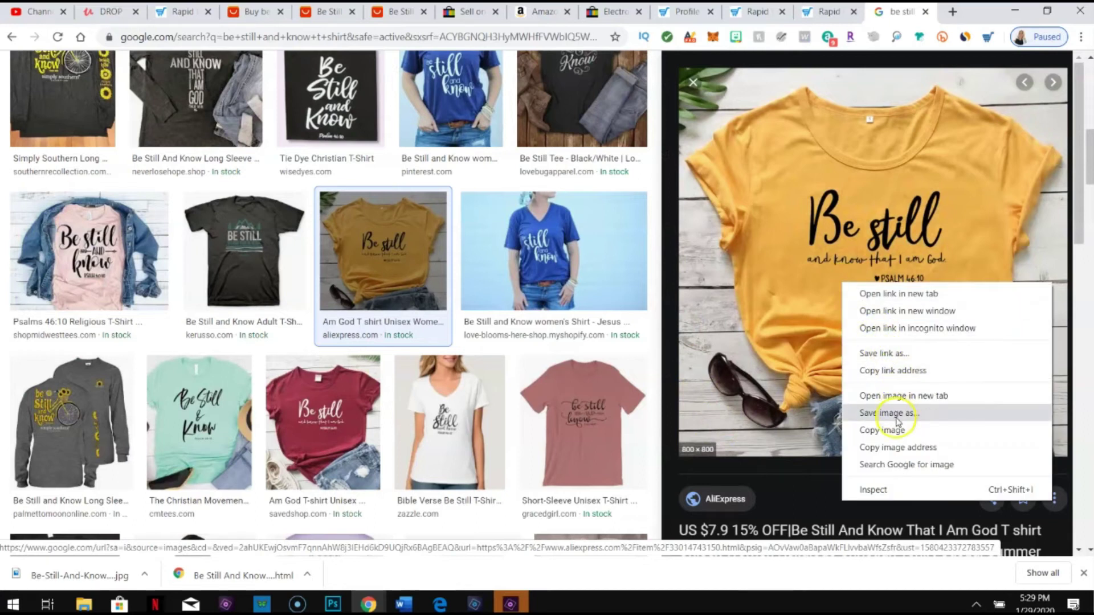
{"action": "left_click", "coordinate": [798, 409]}
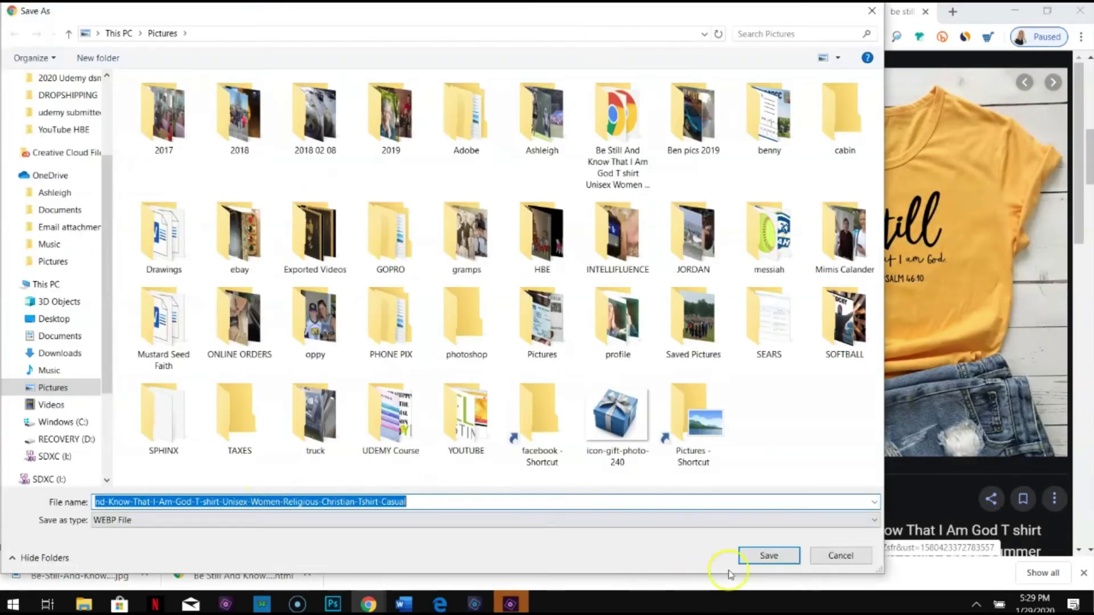
{"action": "left_click", "coordinate": [768, 556]}
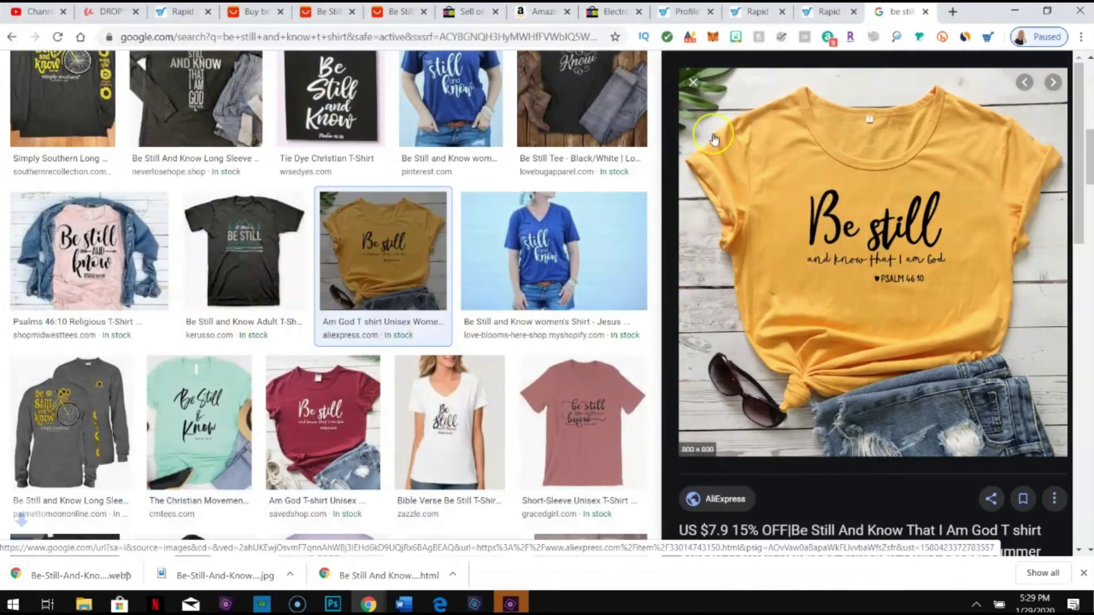
In the eBay draft, replace the low-resolution main photo with the saved yellow "Be still" T-shirt image from the Pictures folder
{"action": "left_click", "coordinate": [466, 11]}
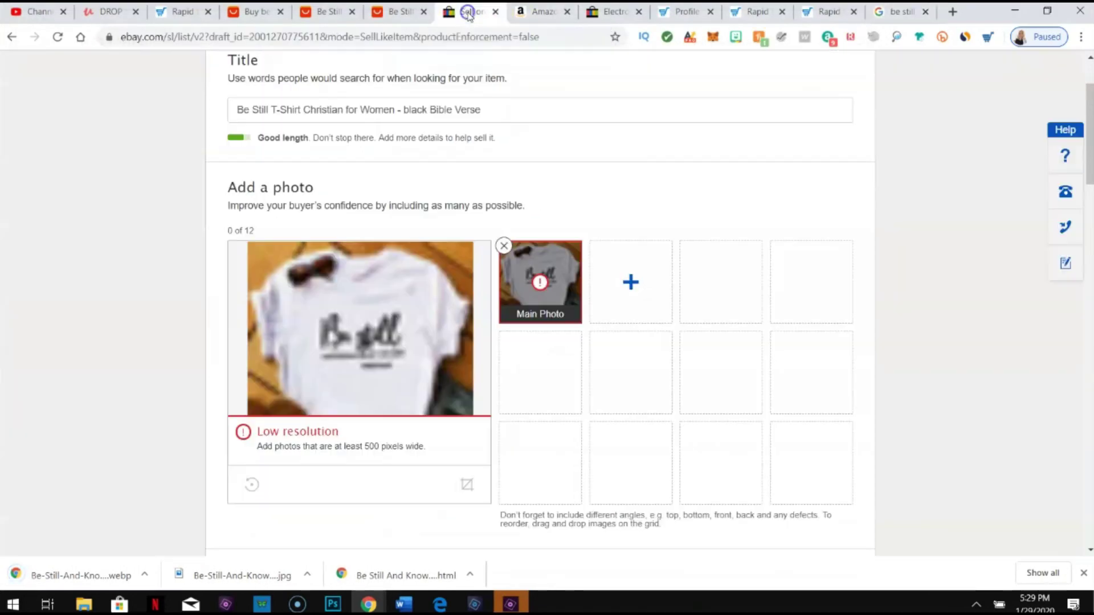
{"action": "left_click", "coordinate": [505, 247]}
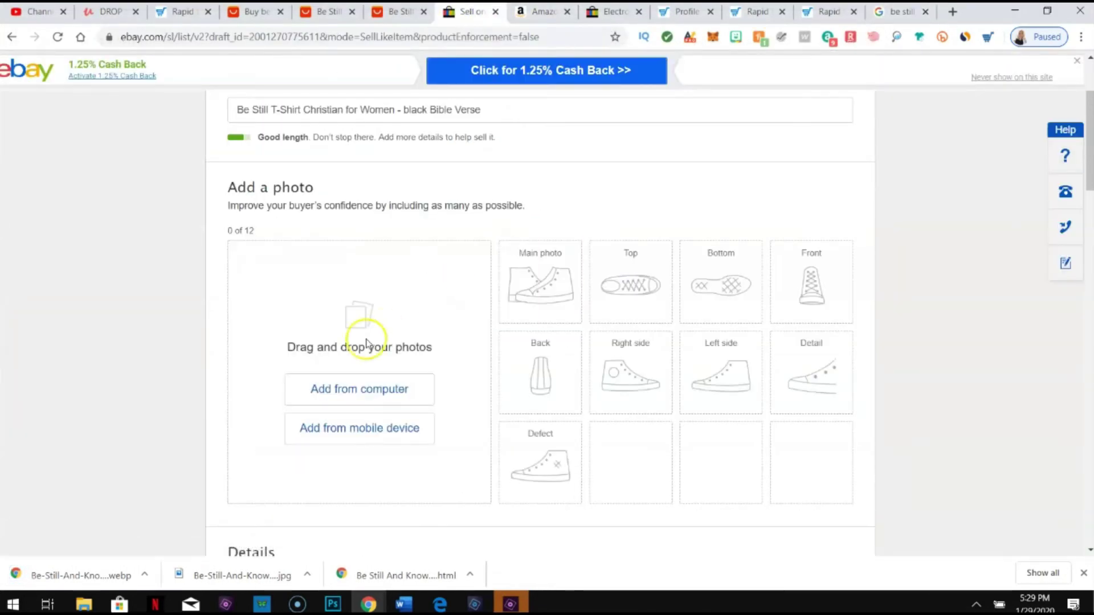
{"action": "left_click", "coordinate": [330, 393]}
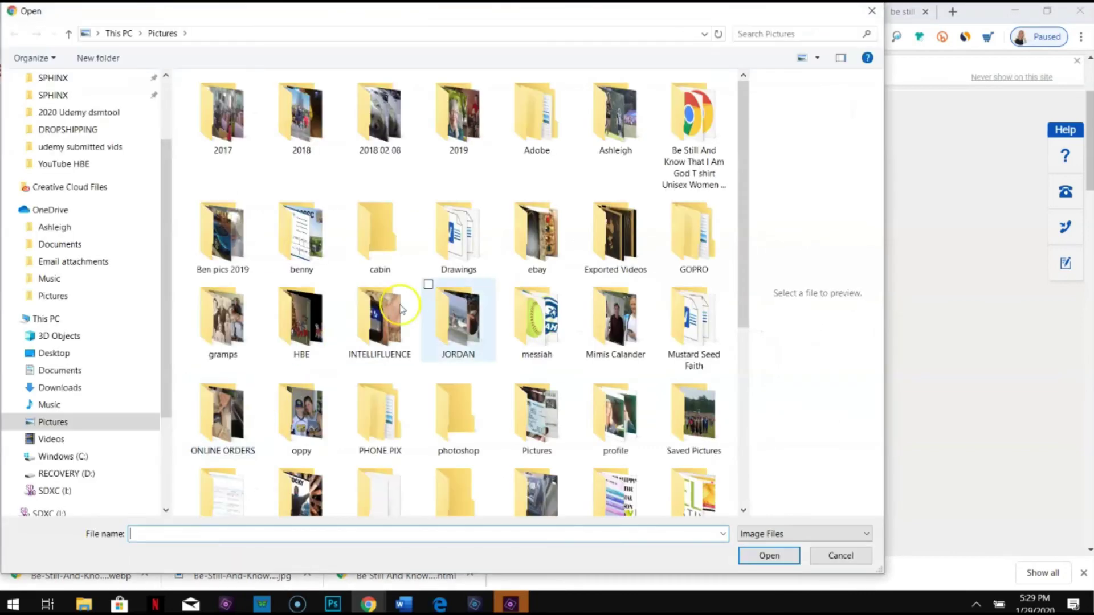
{"action": "scroll", "coordinate": [502, 291], "scroll_direction": "down", "scroll_amount": 5}
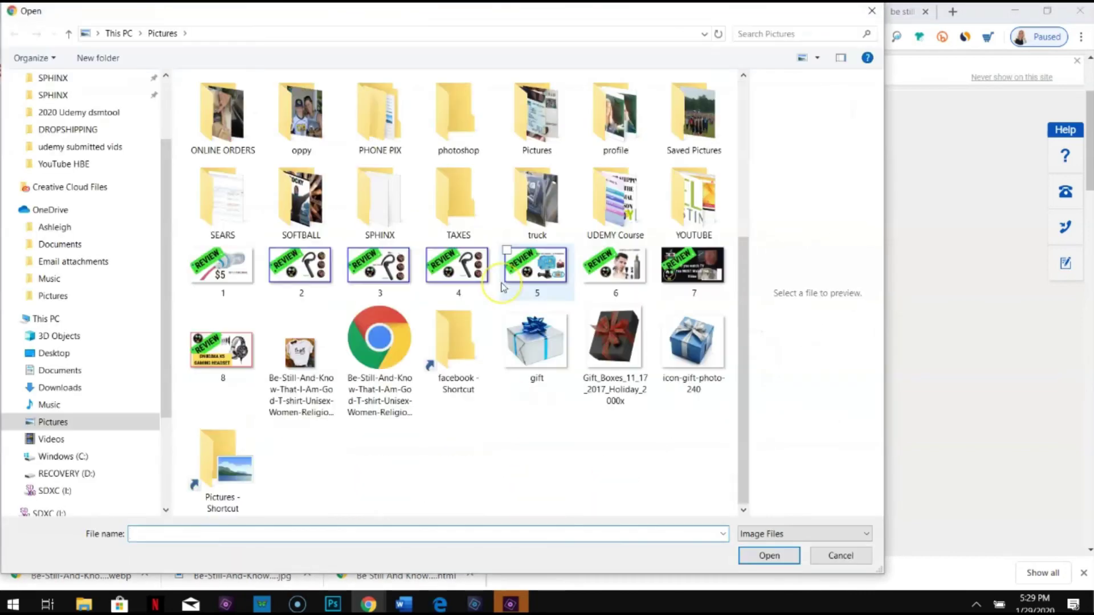
{"action": "left_click", "coordinate": [367, 335]}
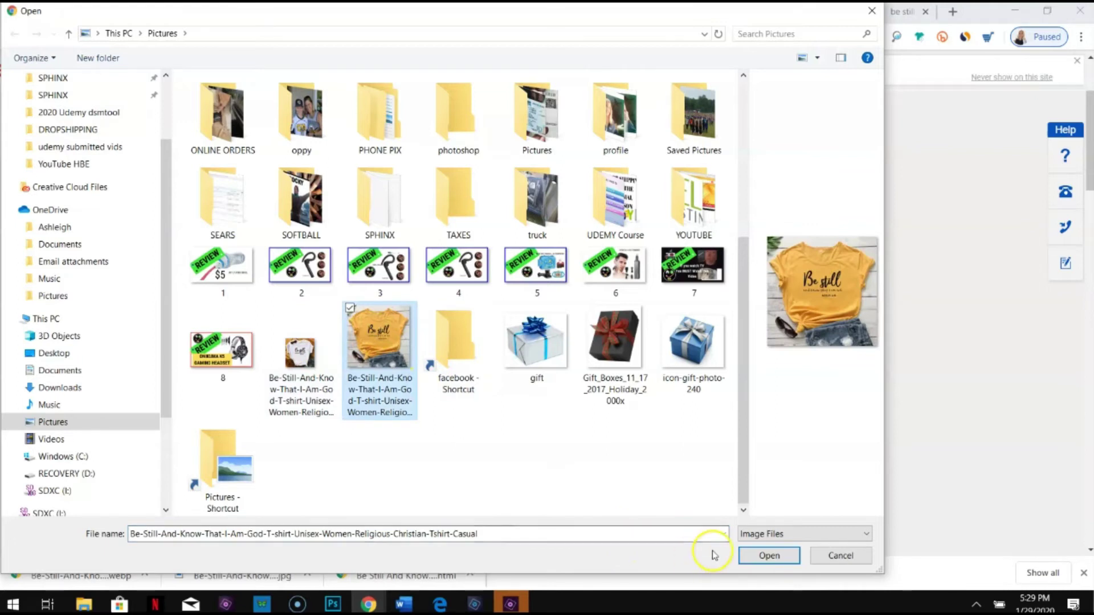
{"action": "left_click", "coordinate": [764, 556]}
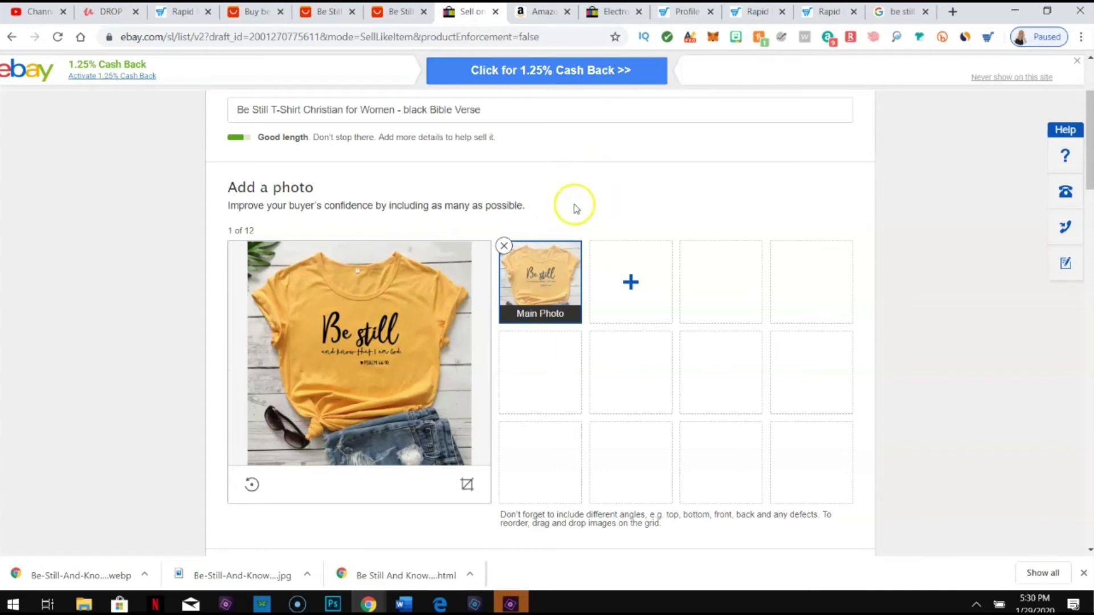
Look through the available size options in the required item details
{"action": "scroll", "coordinate": [574, 208], "scroll_direction": "down", "scroll_amount": 6}
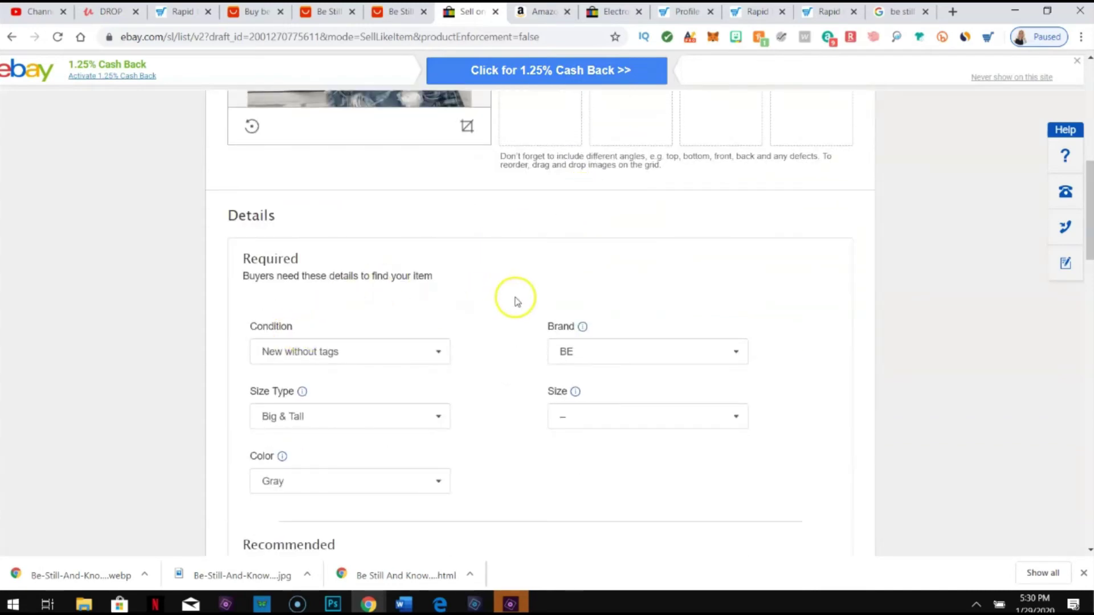
{"action": "scroll", "coordinate": [516, 300], "scroll_direction": "down", "scroll_amount": 3}
{"action": "left_click", "coordinate": [615, 272]}
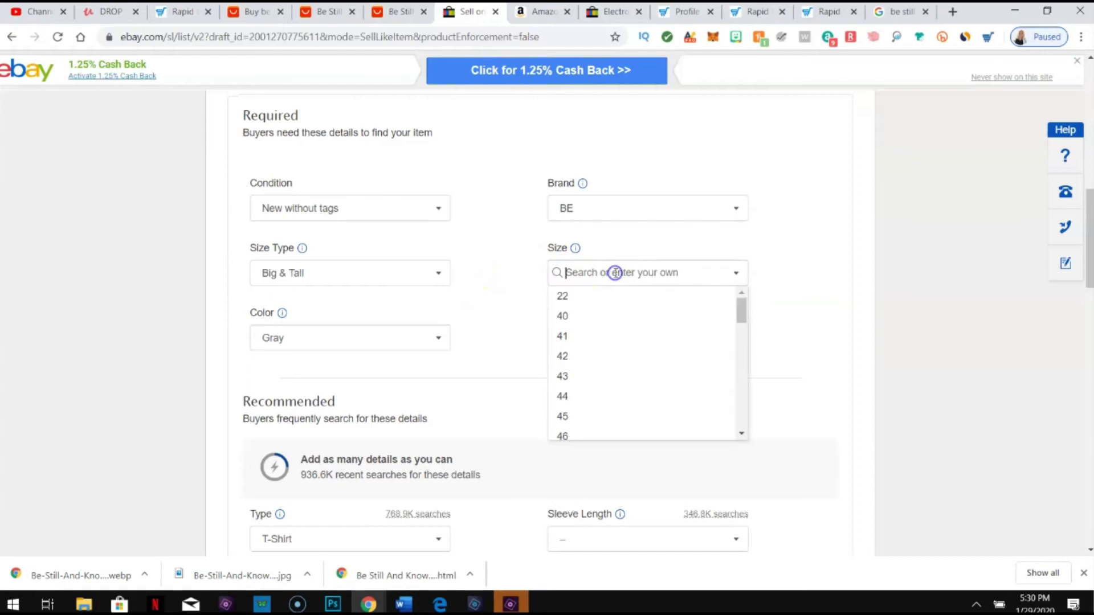
{"action": "left_click_drag", "start_coordinate": [742, 311], "coordinate": [733, 288]}
{"action": "scroll", "coordinate": [743, 353], "scroll_direction": "up", "scroll_amount": 1}
{"action": "left_click", "coordinate": [451, 322]}
Set the shirt's color to Yellow in the required details
{"action": "left_click", "coordinate": [438, 337]}
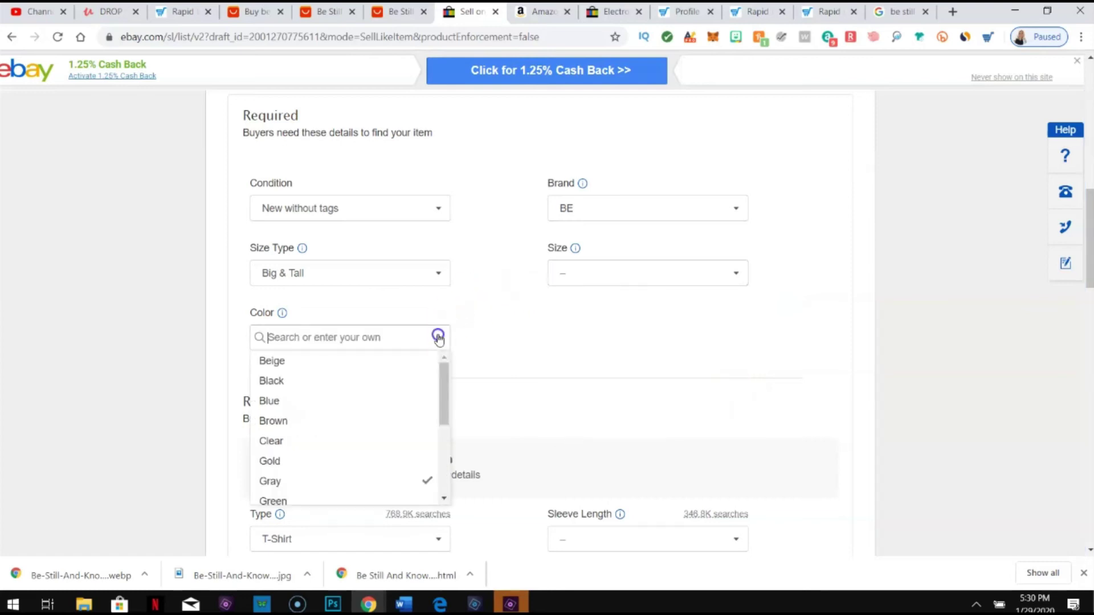
{"action": "type", "text": "yell"}
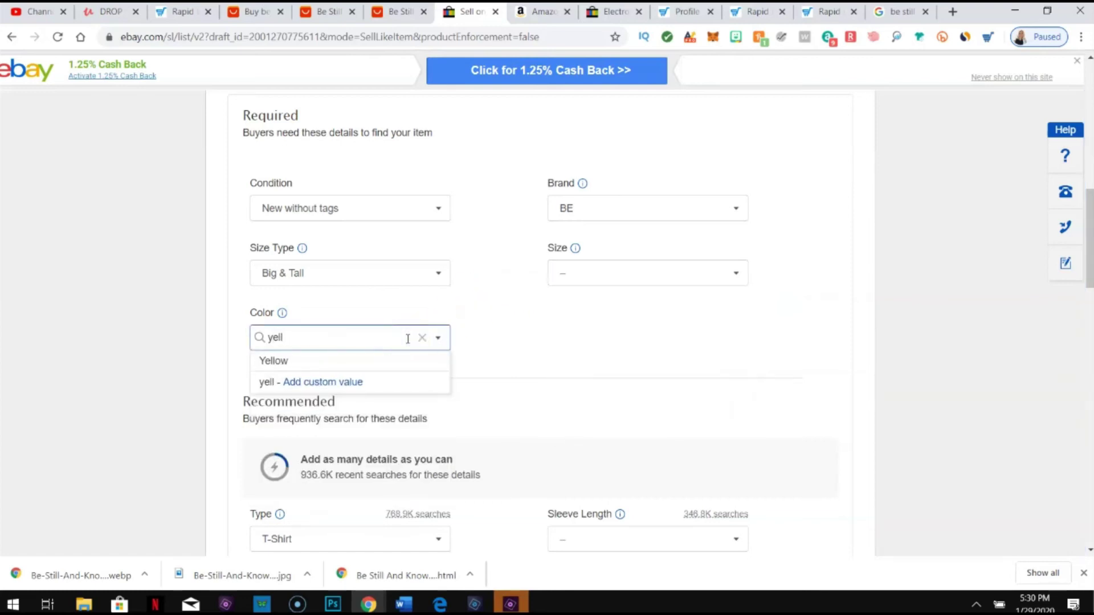
{"action": "left_click", "coordinate": [323, 363]}
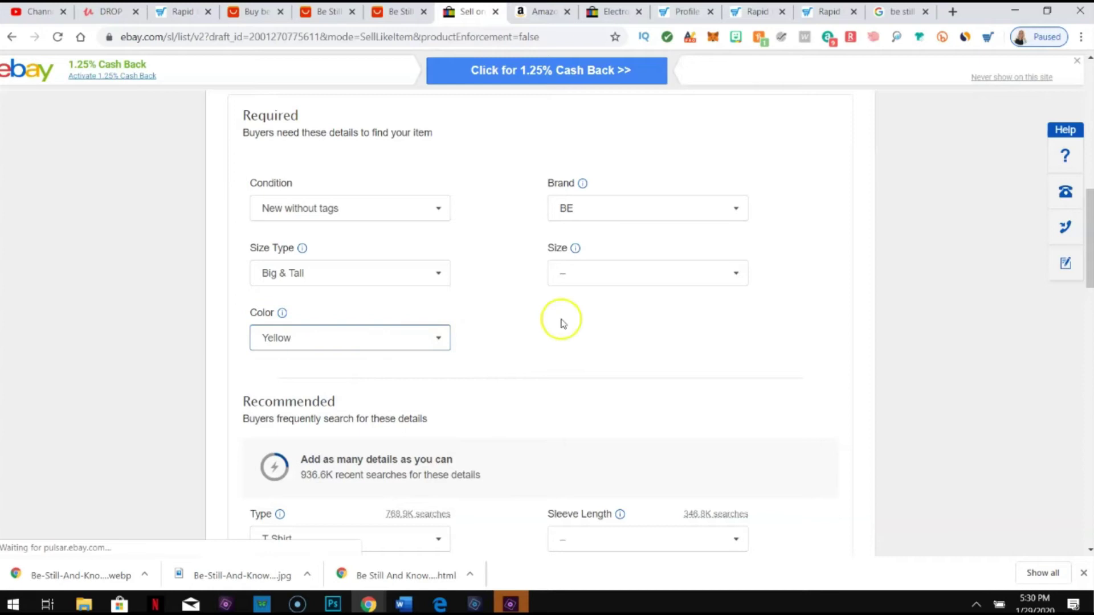
Set the recommended details to Short Sleeve for Sleeve Length and Classic for Fit
{"action": "scroll", "coordinate": [570, 324], "scroll_direction": "down", "scroll_amount": 3}
{"action": "scroll", "coordinate": [566, 268], "scroll_direction": "down", "scroll_amount": 3}
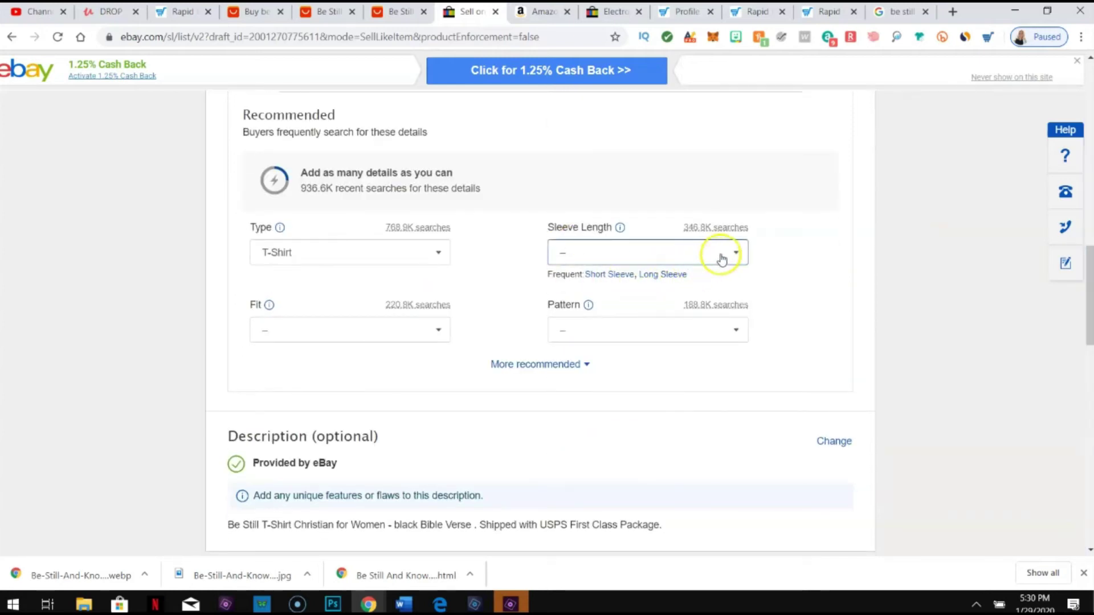
{"action": "left_click", "coordinate": [625, 276]}
{"action": "left_click", "coordinate": [315, 319]}
{"action": "left_click", "coordinate": [435, 318]}
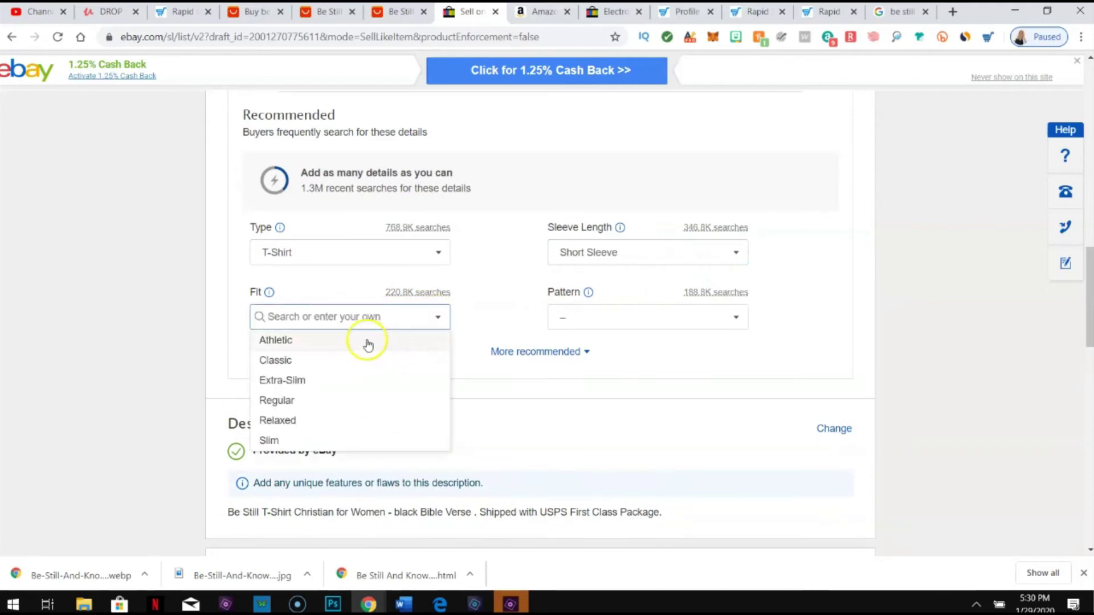
{"action": "left_click", "coordinate": [353, 364]}
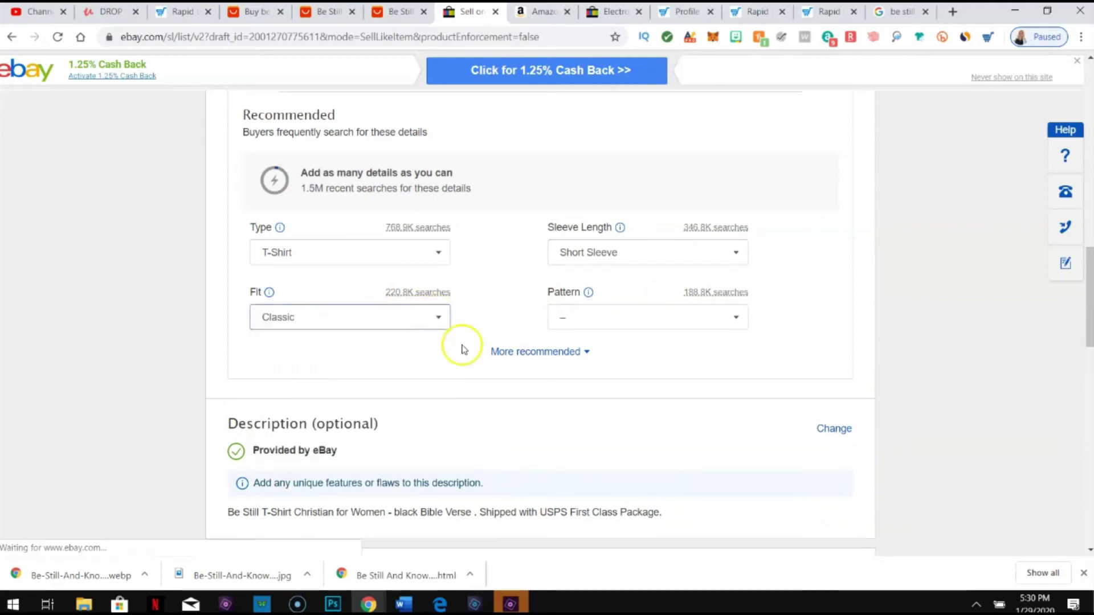
Set the Pattern in the recommended details to Solid
{"action": "left_click", "coordinate": [708, 318]}
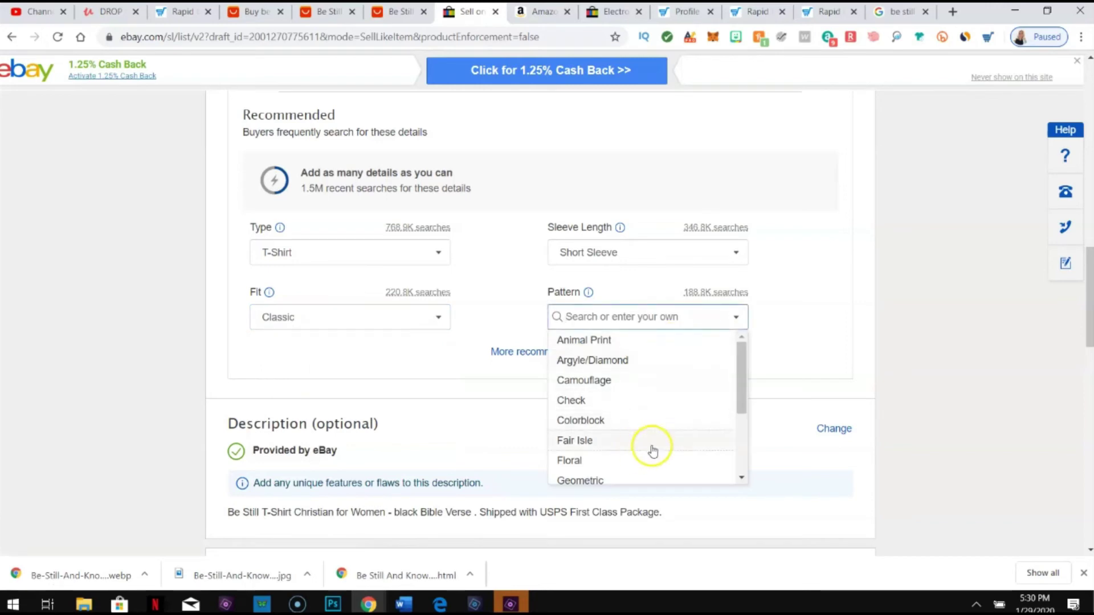
{"action": "double_click", "coordinate": [748, 386]}
{"action": "left_click_drag", "start_coordinate": [747, 386], "coordinate": [736, 425]}
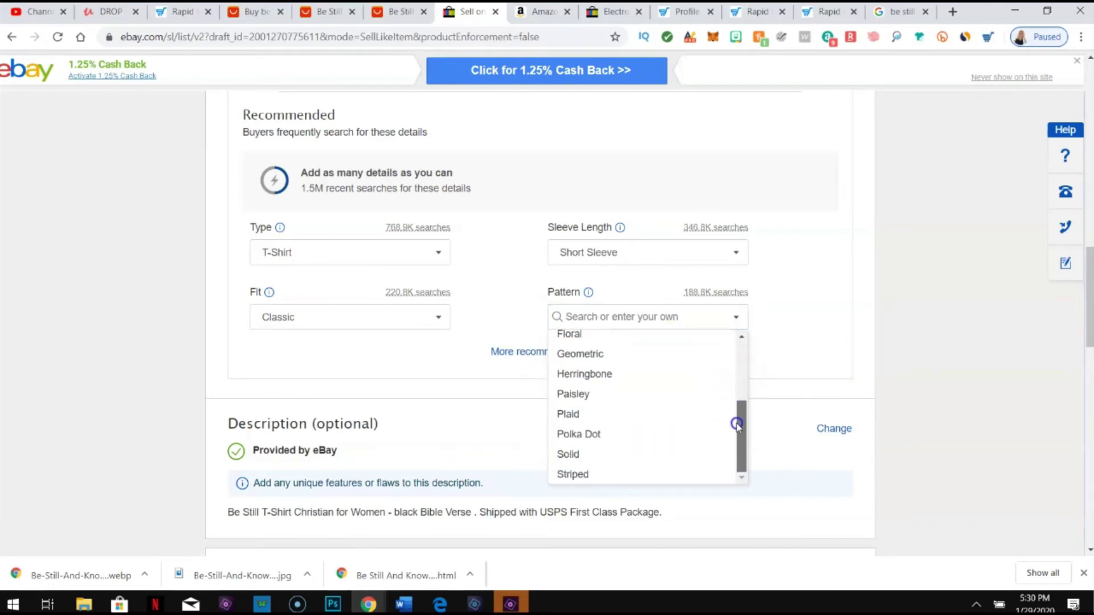
{"action": "left_click", "coordinate": [631, 454]}
Open the item description for editing and replace the word "black" with "yellow"
{"action": "scroll", "coordinate": [552, 408], "scroll_direction": "down", "scroll_amount": 3}
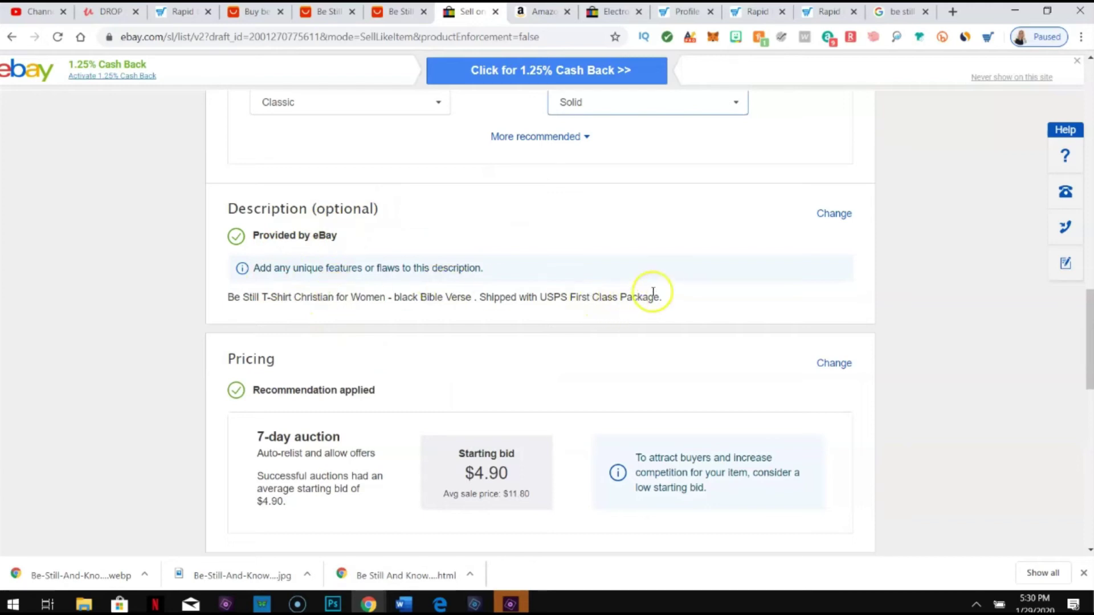
{"action": "left_click", "coordinate": [836, 214]}
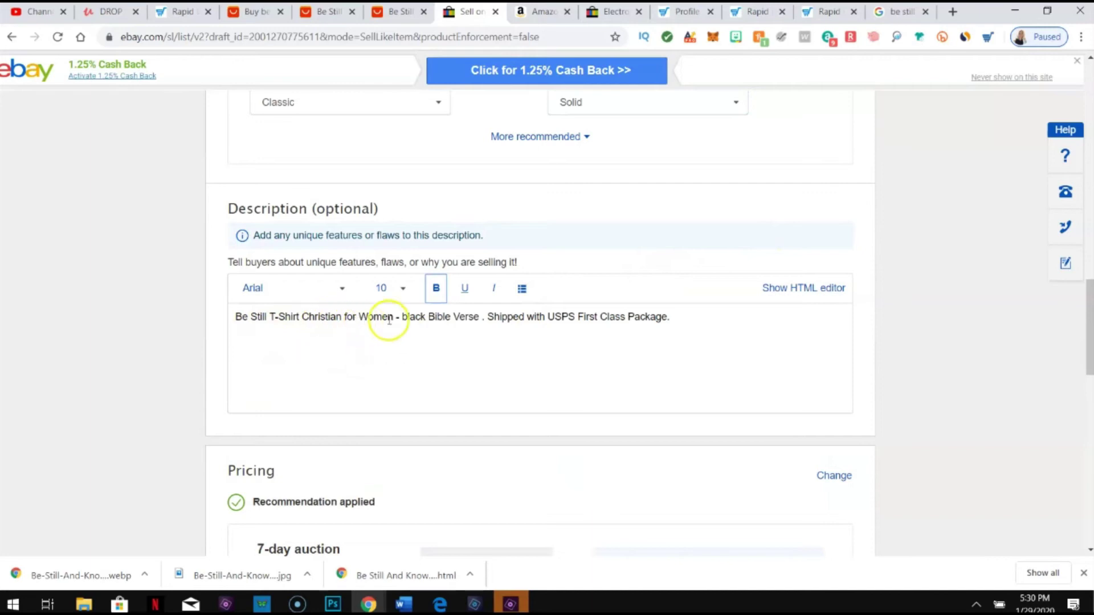
{"action": "double_click", "coordinate": [407, 317]}
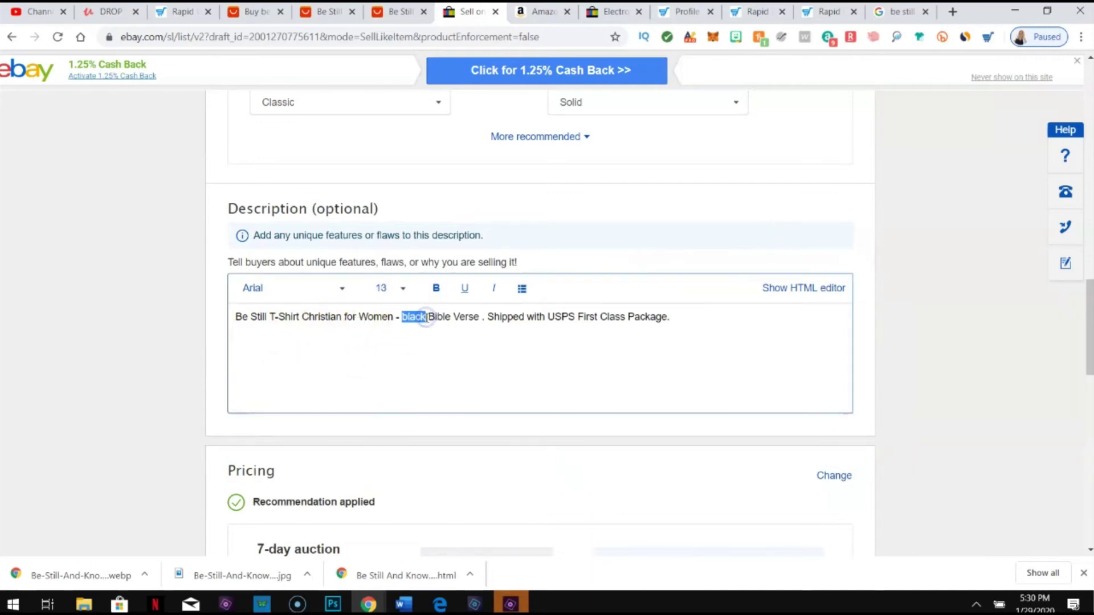
{"action": "type", "text": "yellow"}
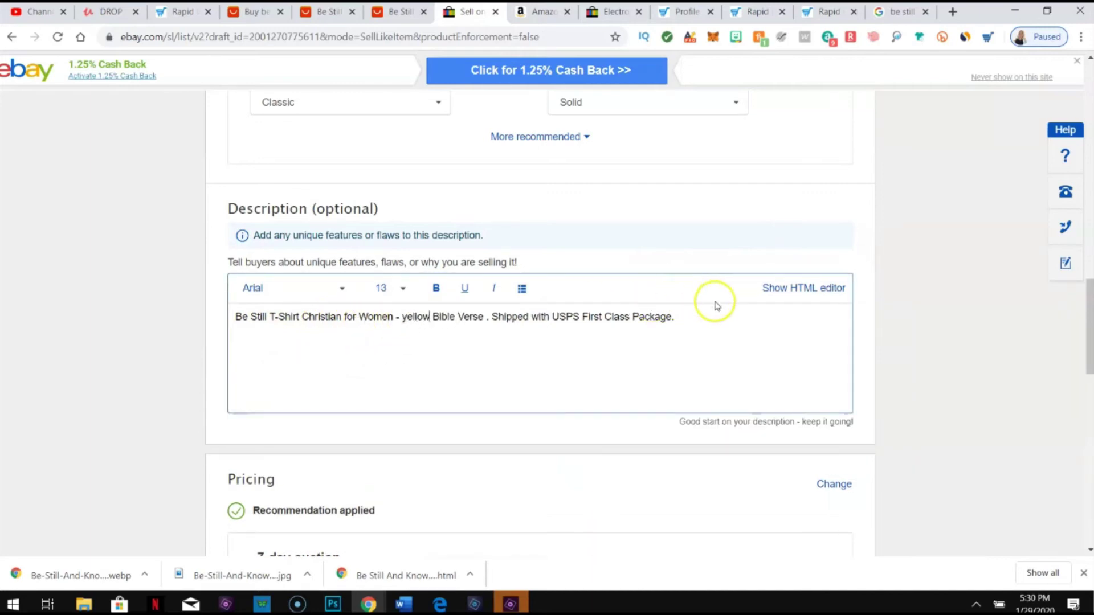
Move the description's shipping sentence to its own line and reword it to "Shipped with epacket via China mail."
{"action": "key", "text": "Return"}
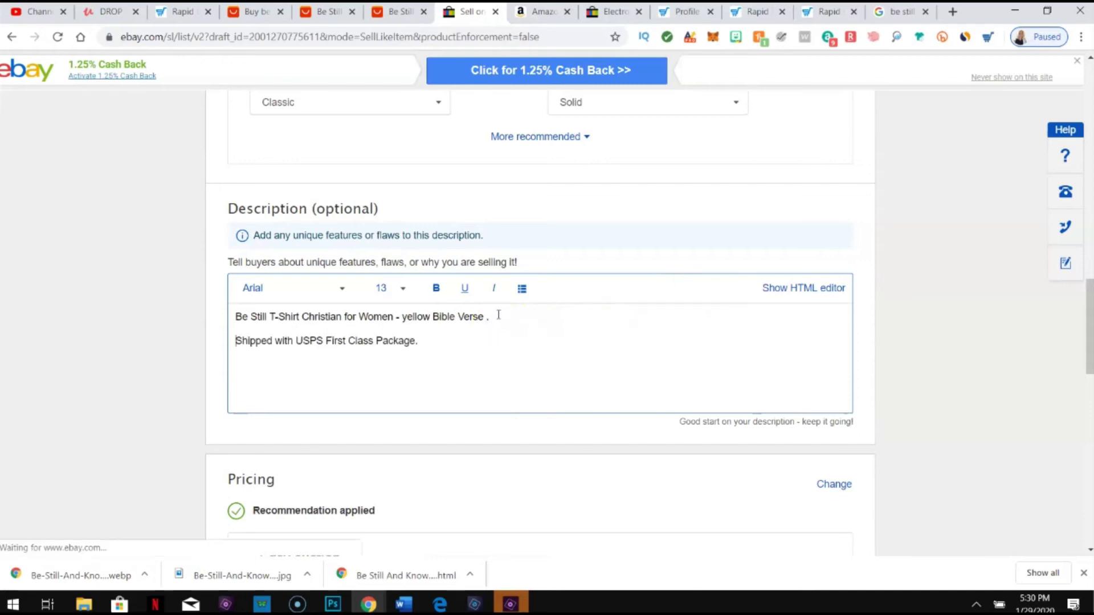
{"action": "type", "text": "epacket"}
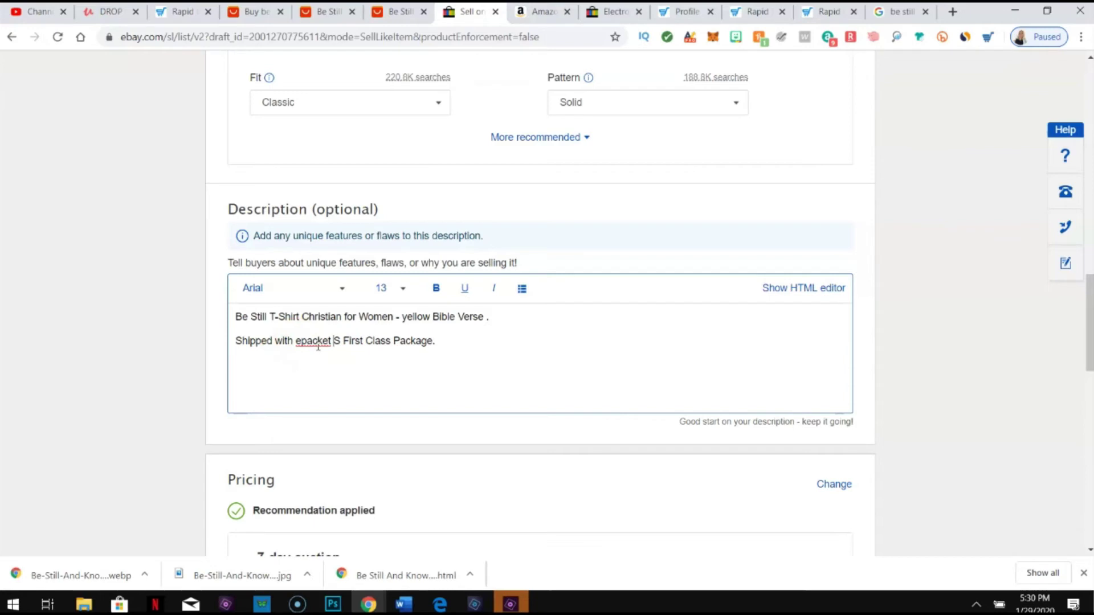
{"action": "key", "text": "Delete"}
{"action": "key", "text": "Delete"}
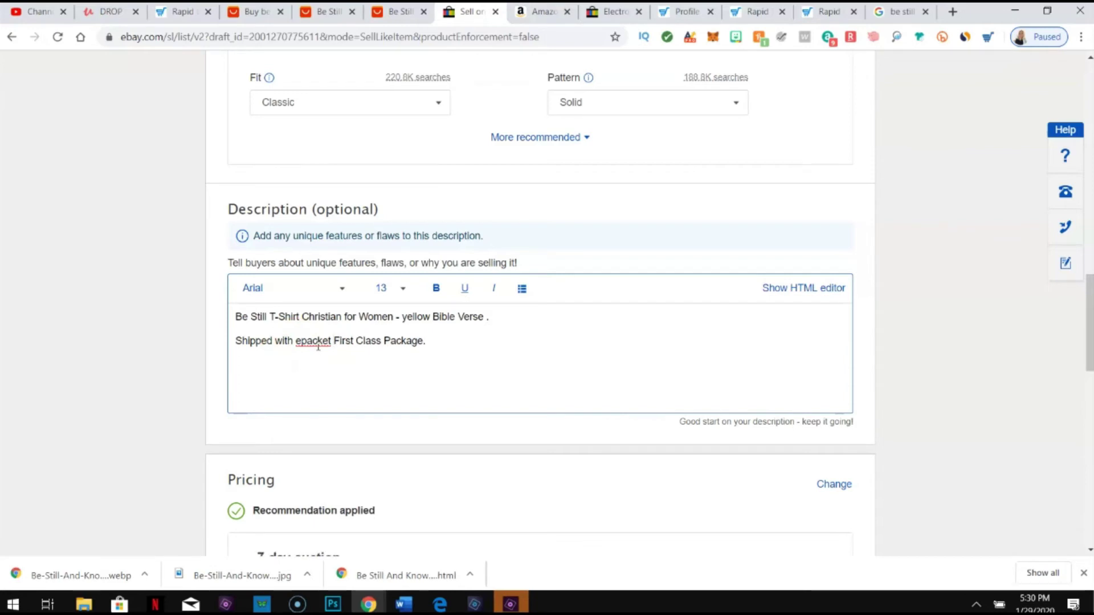
{"action": "left_click_drag", "start_coordinate": [335, 341], "coordinate": [424, 342]}
{"action": "type", "text": "via China mai"}
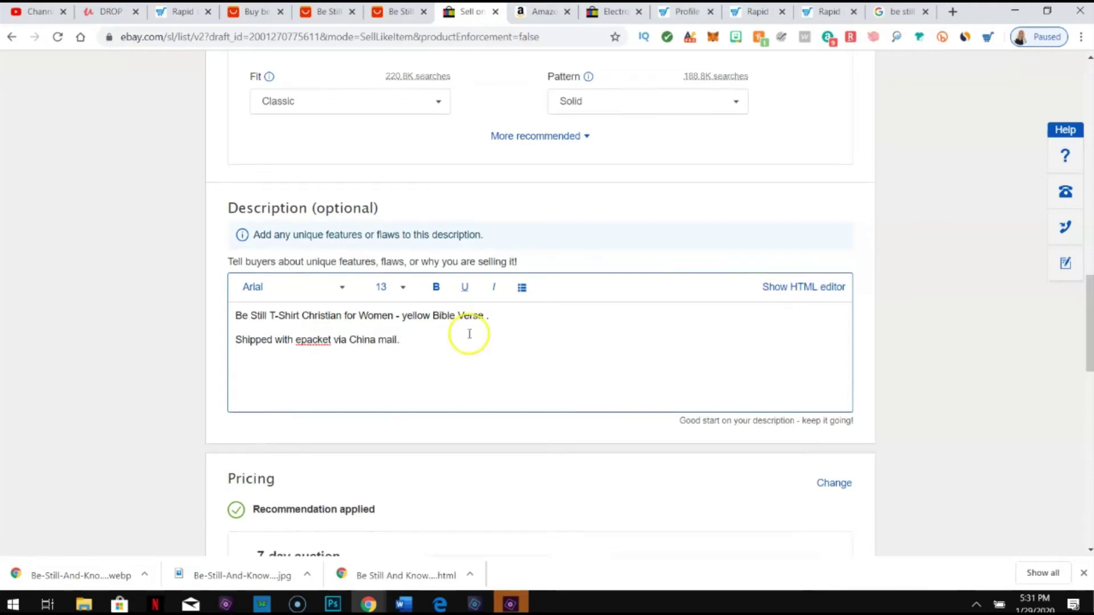
Change the pricing format from Auction to Buy It Now
{"action": "scroll", "coordinate": [469, 334], "scroll_direction": "down", "scroll_amount": 3}
{"action": "scroll", "coordinate": [617, 341], "scroll_direction": "down", "scroll_amount": 2}
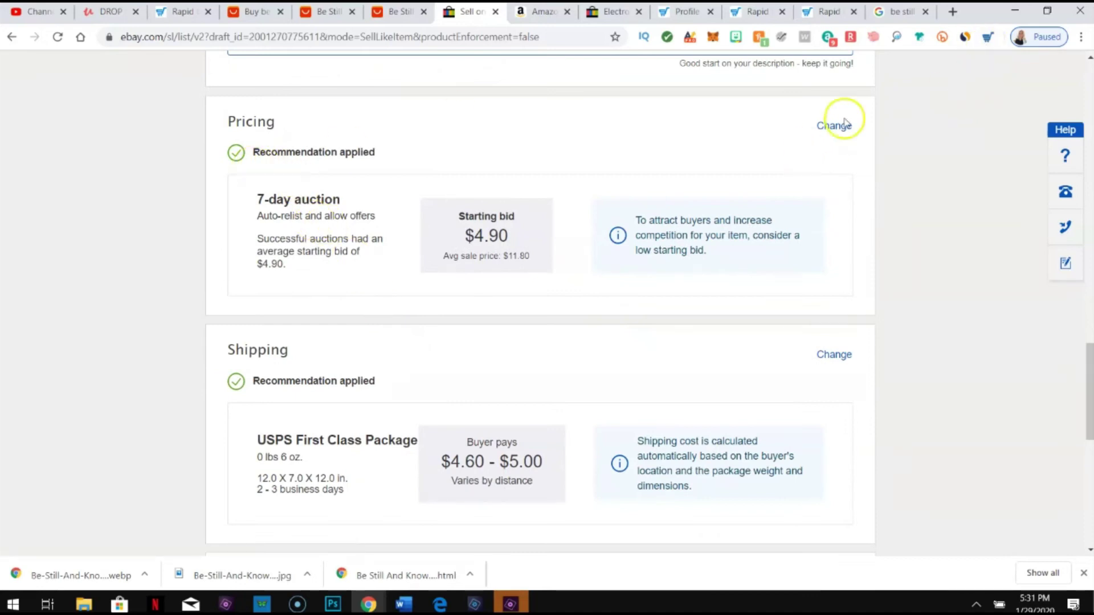
{"action": "left_click", "coordinate": [835, 128]}
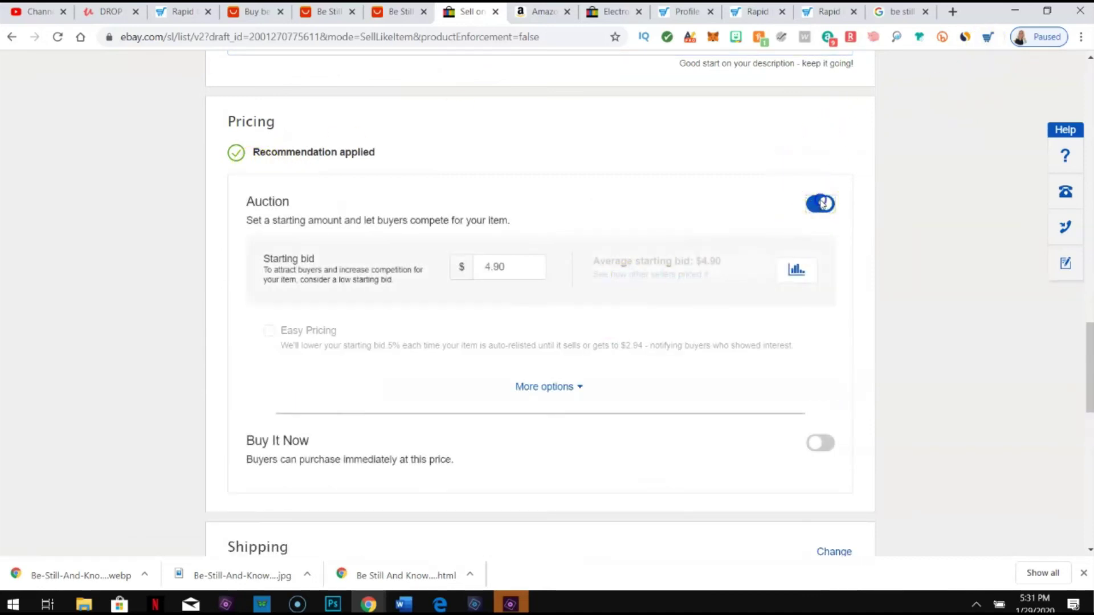
{"action": "left_click", "coordinate": [819, 203]}
{"action": "scroll", "coordinate": [791, 246], "scroll_direction": "down", "scroll_amount": 1}
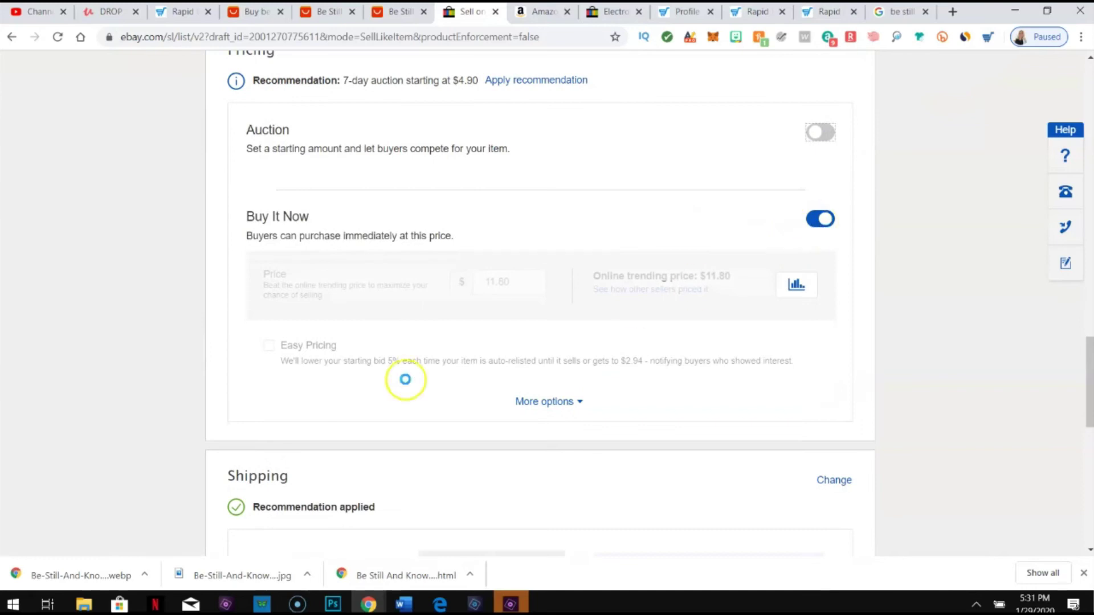
Review the shipping and listing preferences, and try to publish the listing
{"action": "scroll", "coordinate": [728, 361], "scroll_direction": "down", "scroll_amount": 3}
{"action": "scroll", "coordinate": [491, 333], "scroll_direction": "down", "scroll_amount": 2}
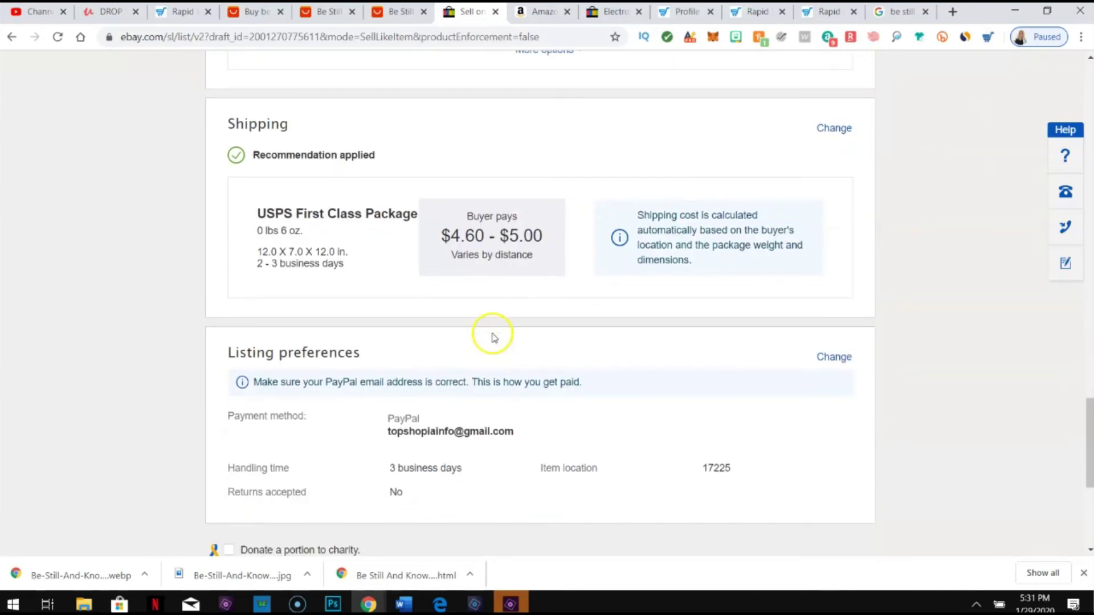
{"action": "scroll", "coordinate": [732, 163], "scroll_direction": "down", "scroll_amount": 3}
{"action": "scroll", "coordinate": [598, 256], "scroll_direction": "down", "scroll_amount": 2}
{"action": "left_click", "coordinate": [442, 332]}
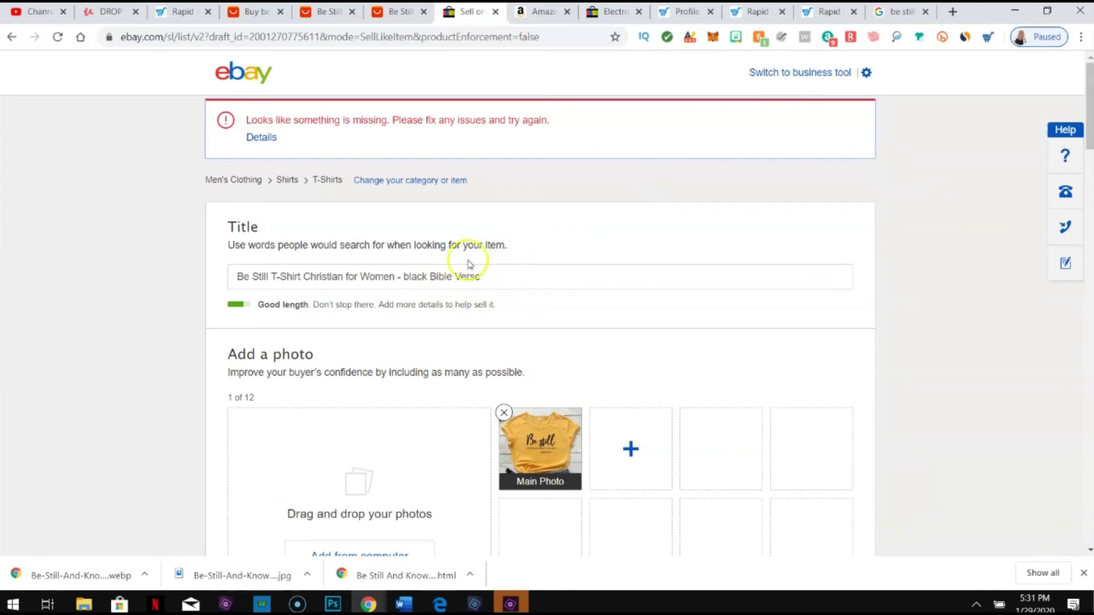
Go to the details of the reported listing issue and set the missing Size to 40
{"action": "left_click", "coordinate": [268, 139]}
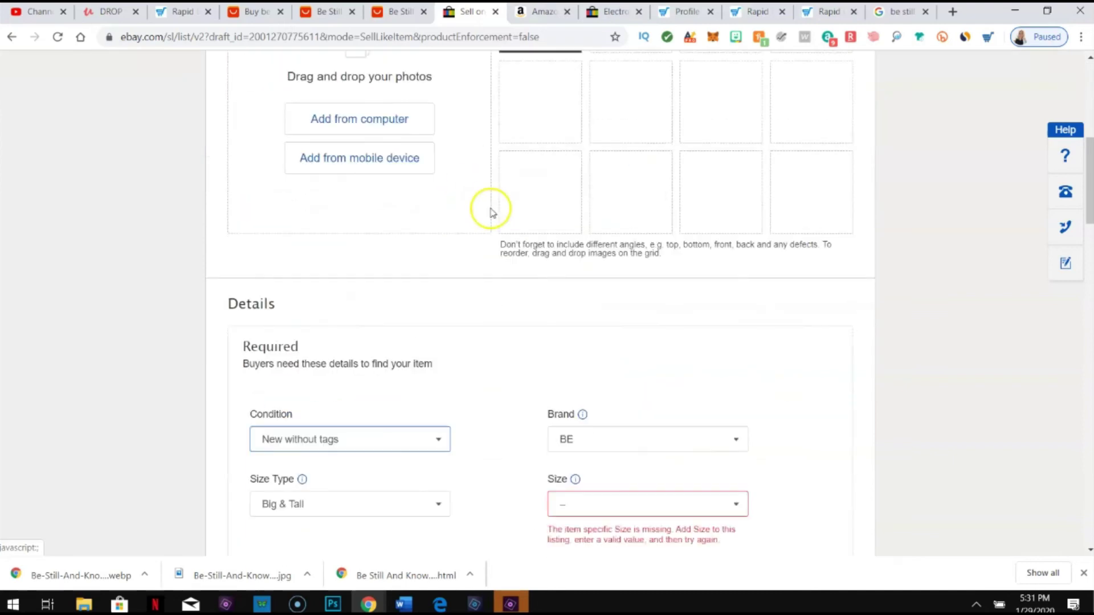
{"action": "left_click", "coordinate": [673, 302]}
{"action": "left_click", "coordinate": [649, 339]}
Recheck the completed draft, submit the listing again and continue through the account sign-in to the automatic payment method selection
{"action": "scroll", "coordinate": [500, 322], "scroll_direction": "down", "scroll_amount": 10}
{"action": "scroll", "coordinate": [499, 324], "scroll_direction": "down", "scroll_amount": 8}
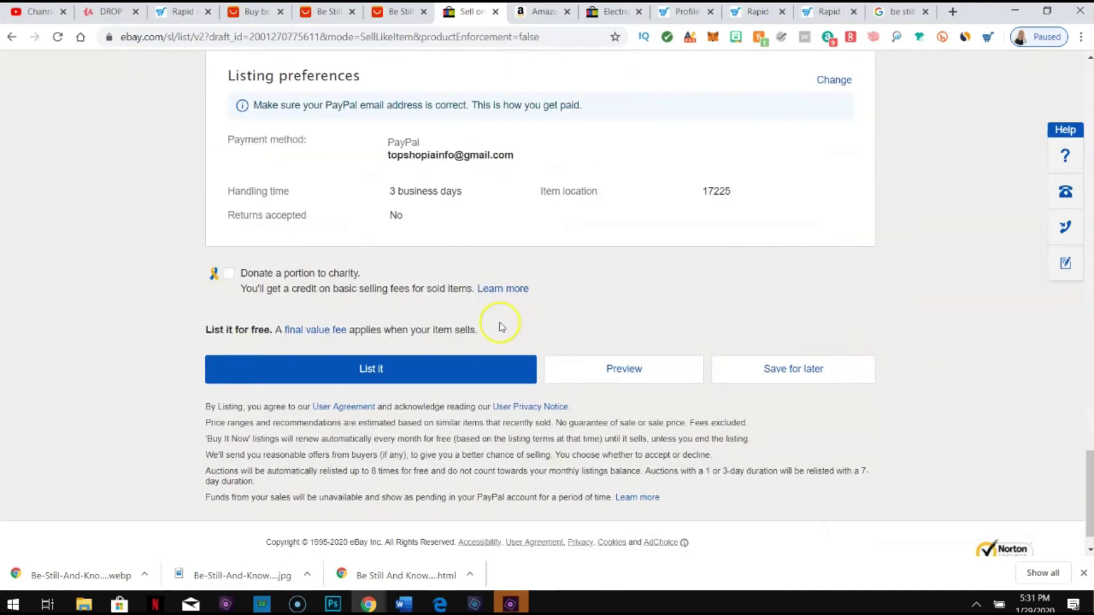
{"action": "scroll", "coordinate": [413, 357], "scroll_direction": "up", "scroll_amount": 6}
{"action": "scroll", "coordinate": [395, 371], "scroll_direction": "down", "scroll_amount": 7}
{"action": "scroll", "coordinate": [402, 354], "scroll_direction": "up", "scroll_amount": 15}
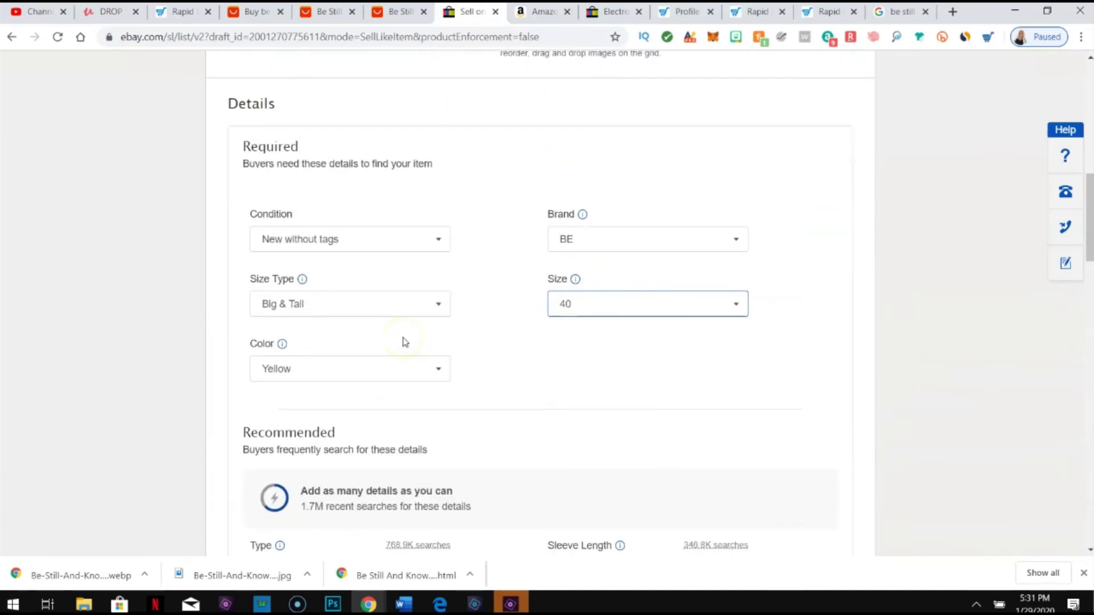
{"action": "scroll", "coordinate": [404, 343], "scroll_direction": "down", "scroll_amount": 15}
{"action": "left_click", "coordinate": [410, 336]}
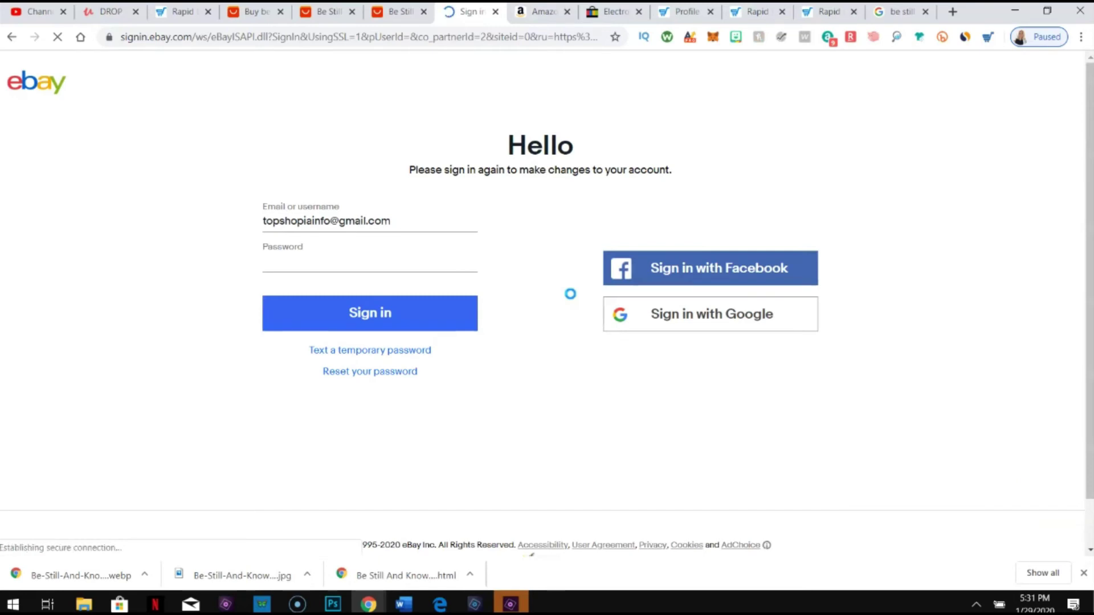
{"action": "left_click", "coordinate": [325, 355]}
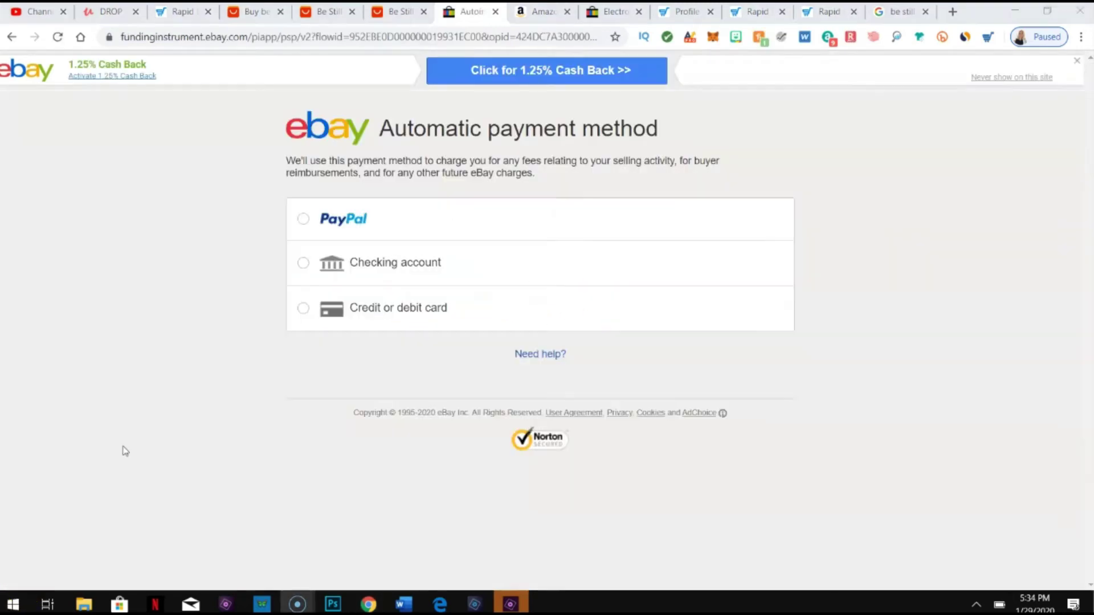